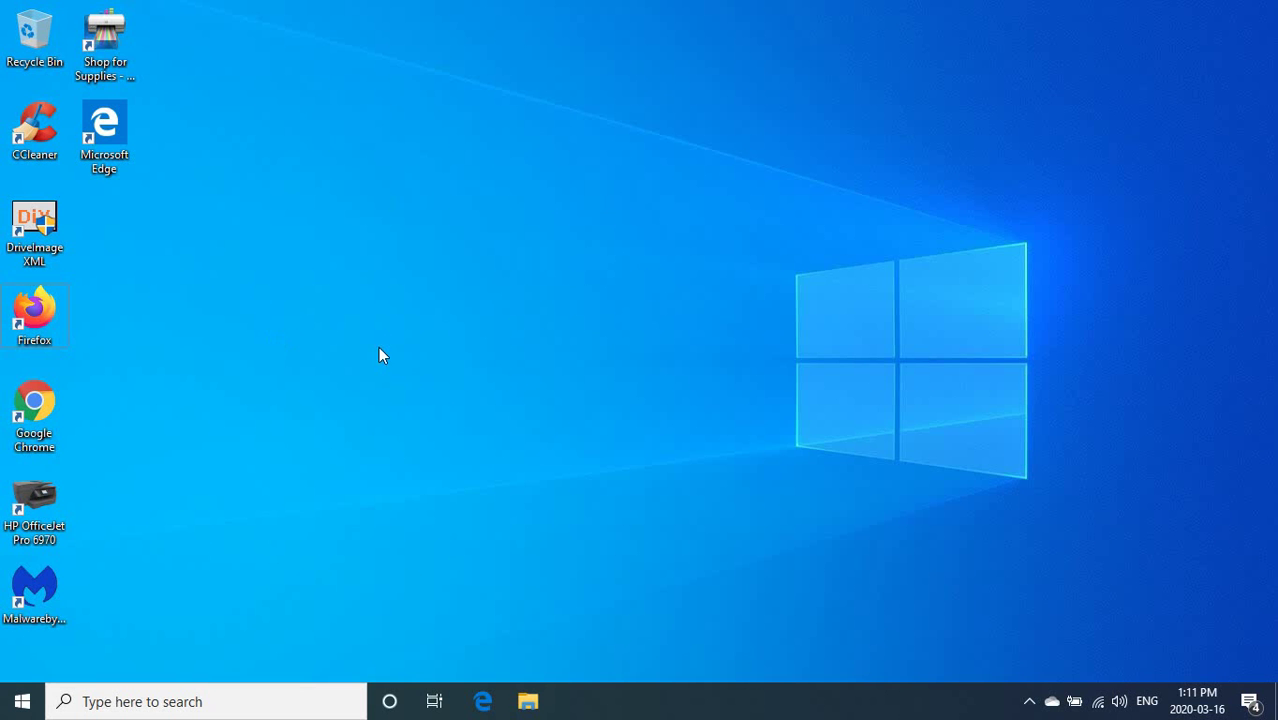
# Step: Open the Users folder on the C: drive in a maximized File Explorer window
pyautogui.click(531, 704)
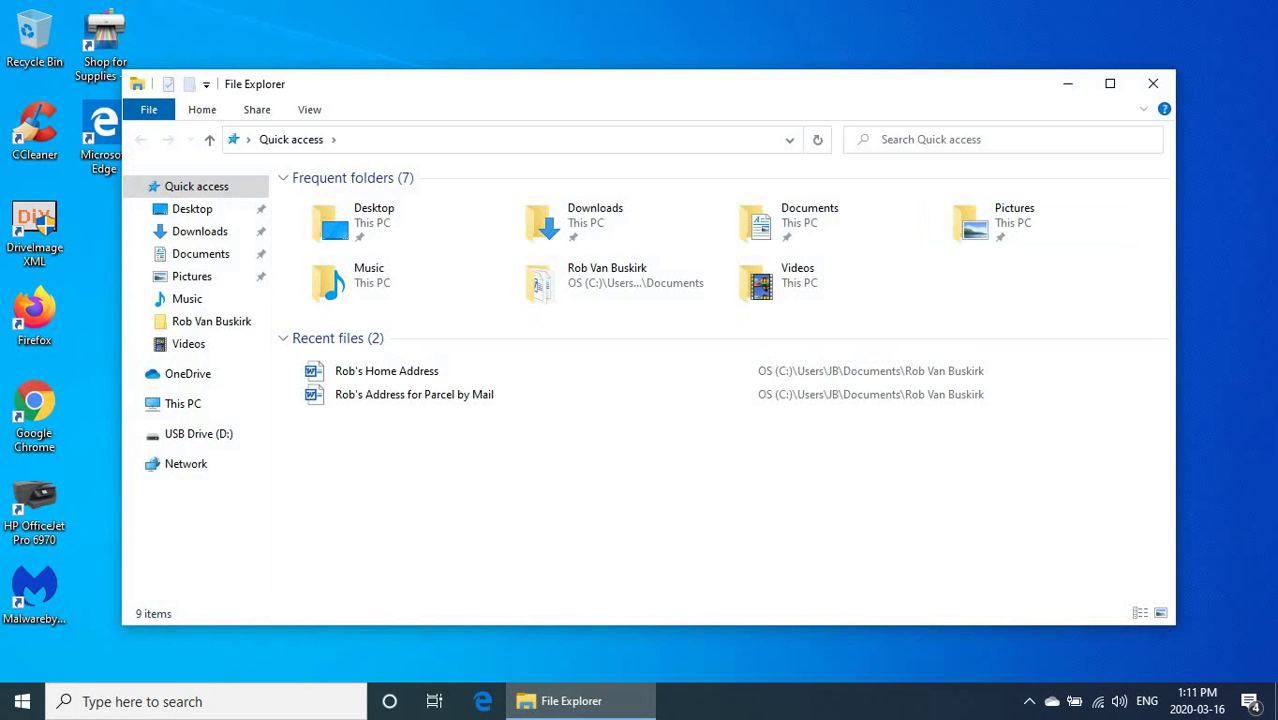
pyautogui.click(1110, 83)
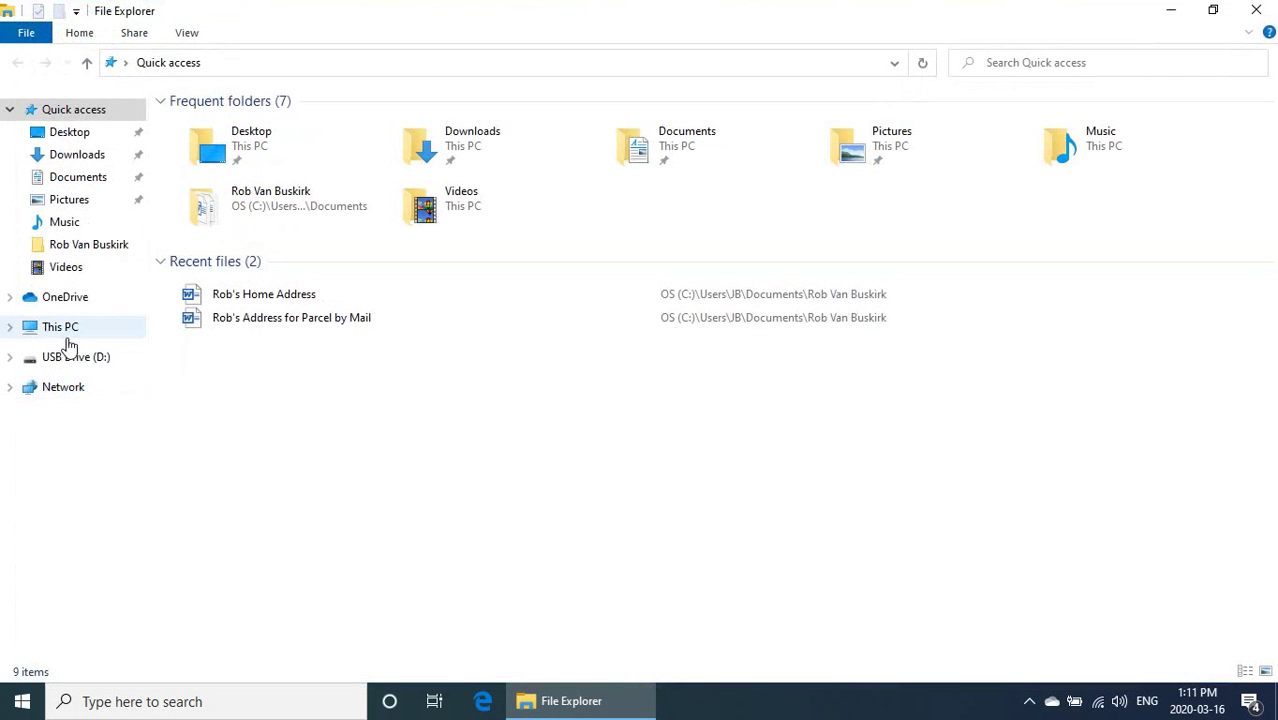
pyautogui.click(64, 330)
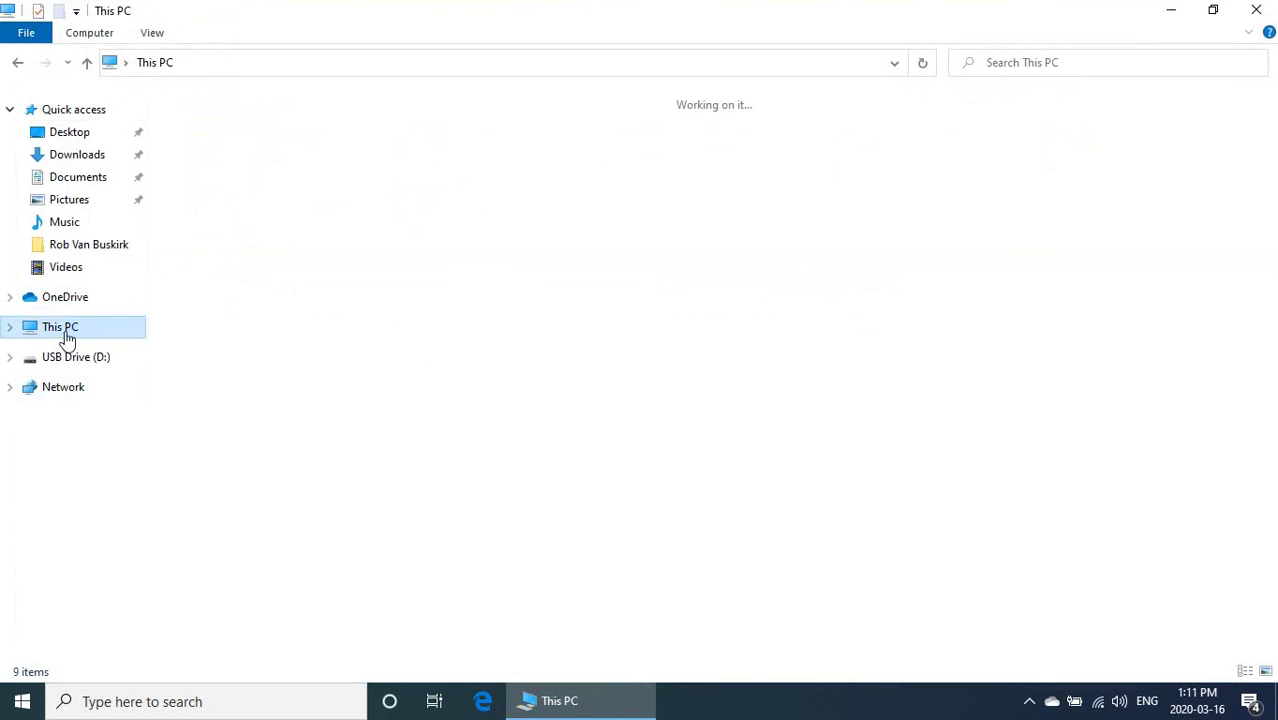
pyautogui.doubleClick(195, 283)
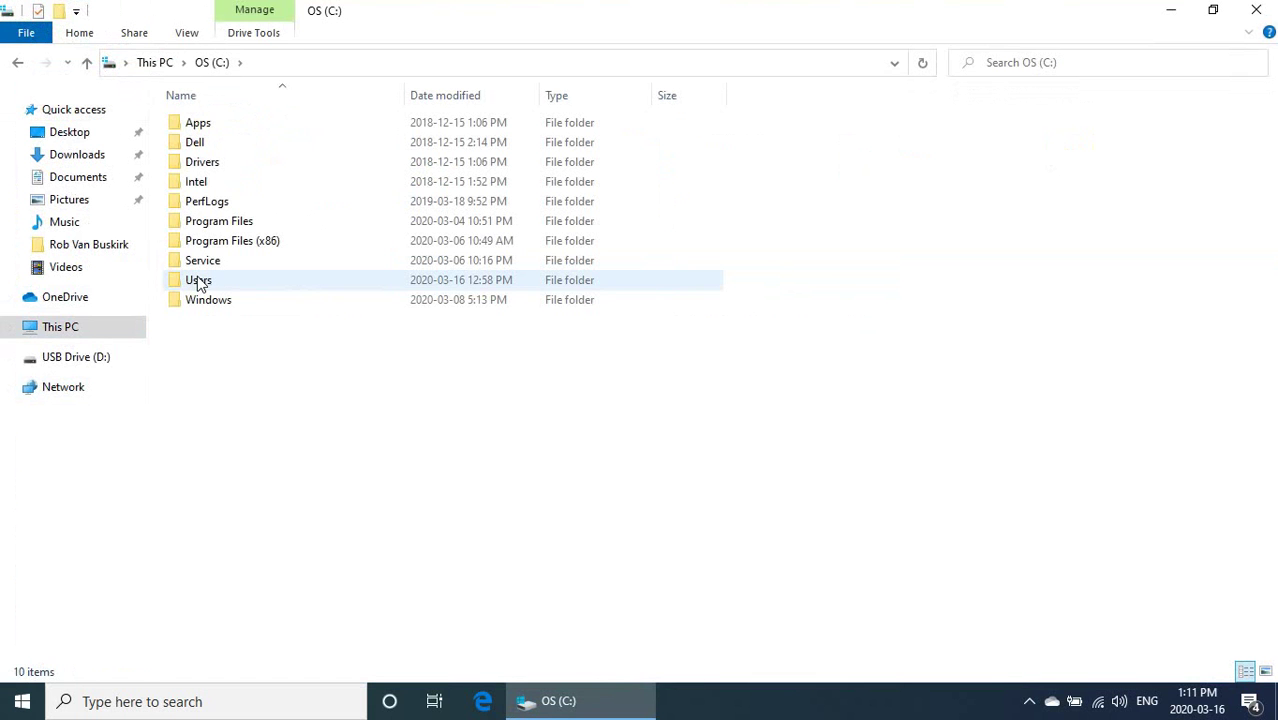
pyautogui.doubleClick(198, 284)
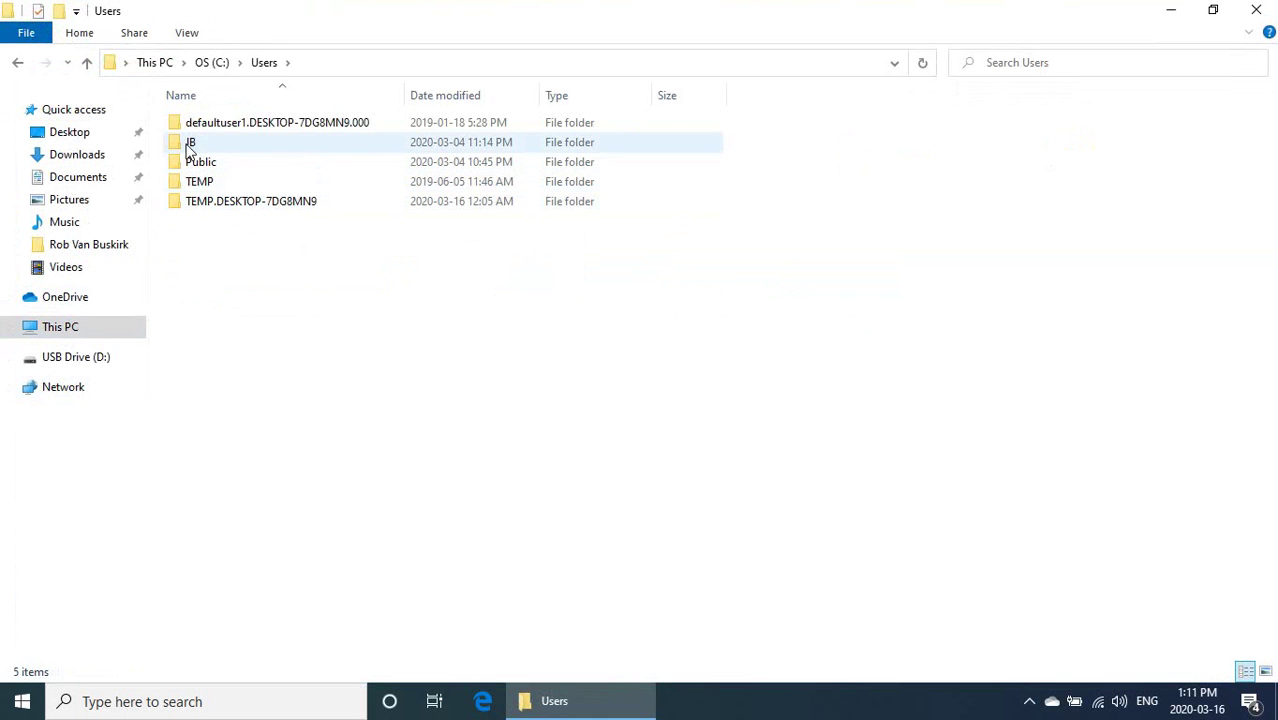
# Step: Check the contents of the JB profile's Documents folder, return to the Users folder and close File Explorer
pyautogui.moveTo(187, 152)
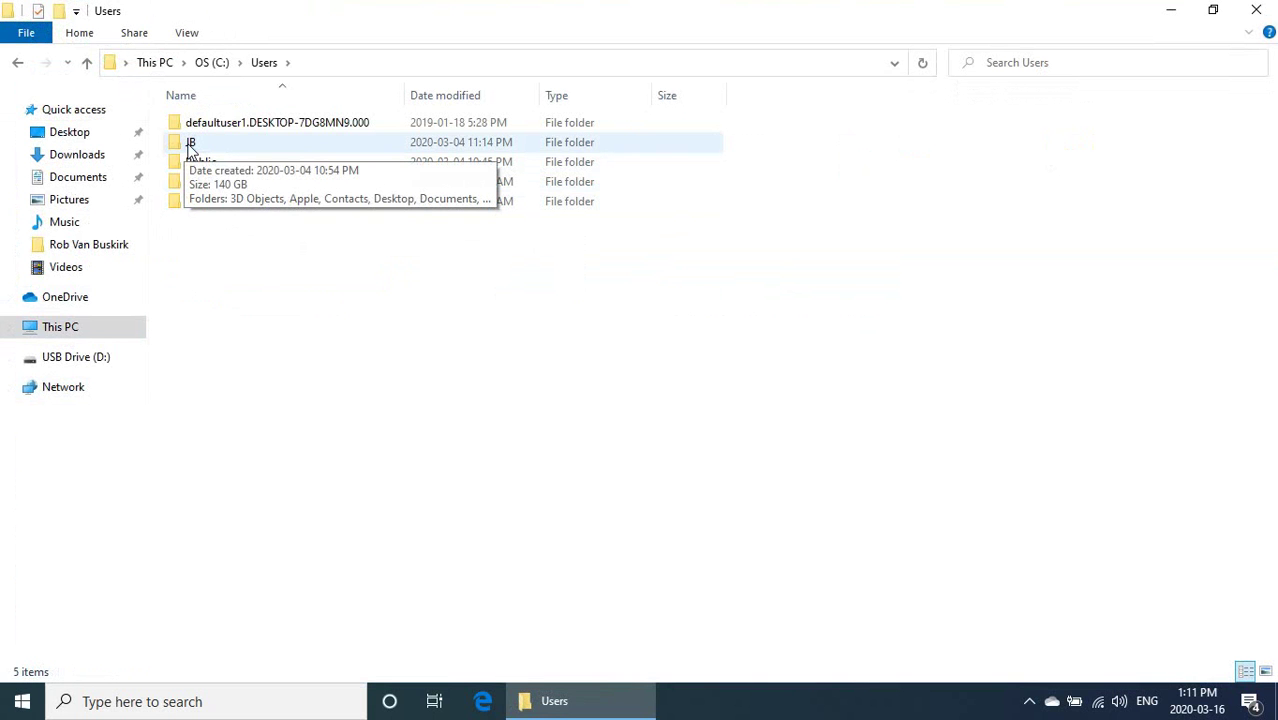
pyautogui.doubleClick(190, 146)
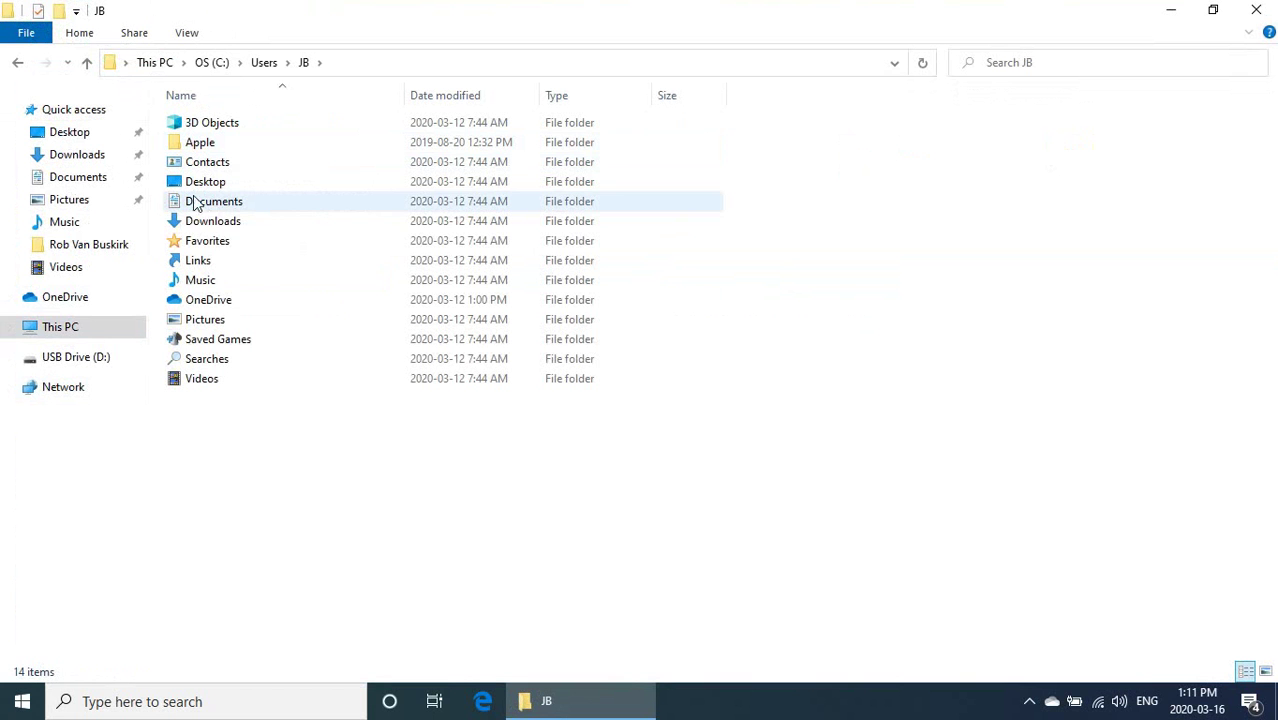
pyautogui.moveTo(198, 205)
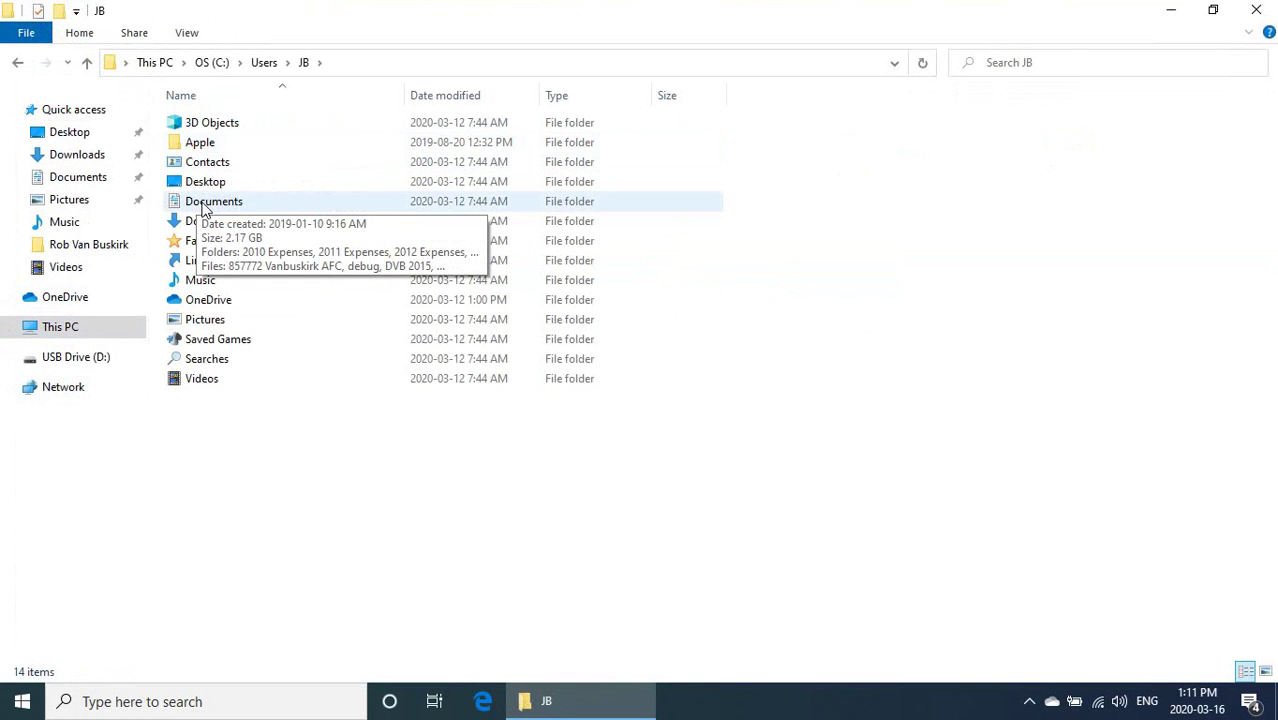
pyautogui.doubleClick(203, 204)
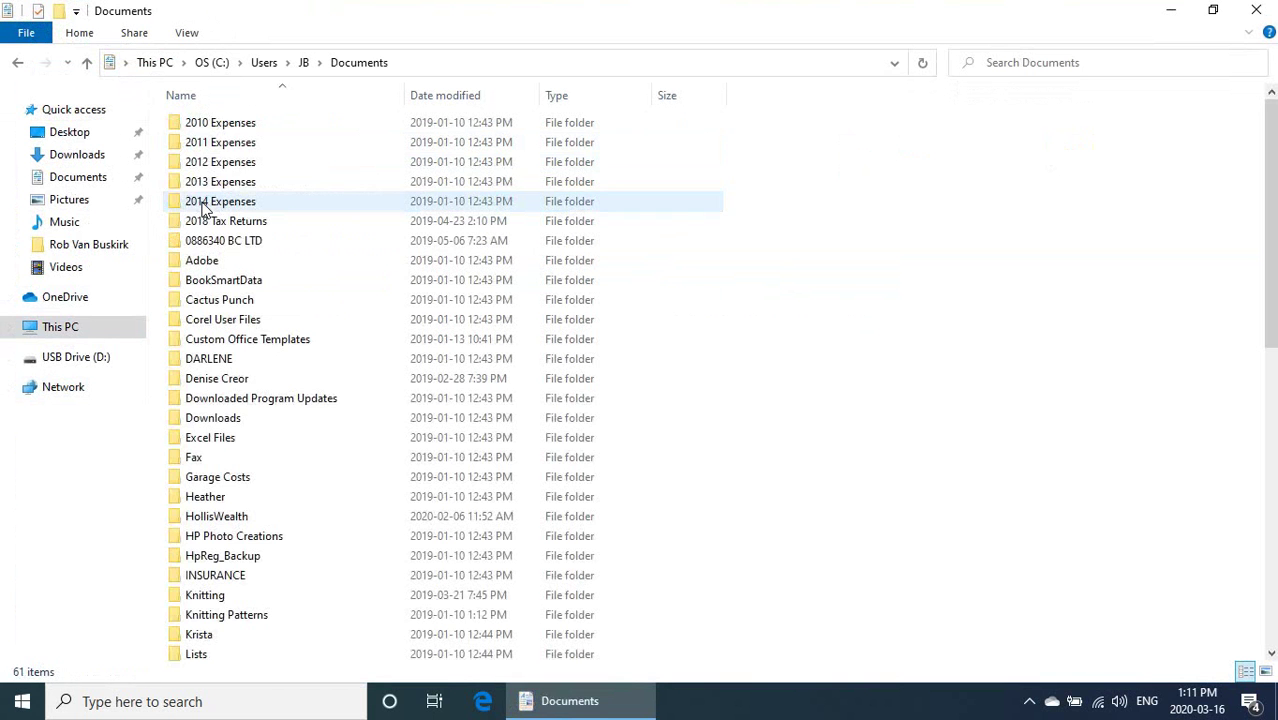
pyautogui.click(261, 63)
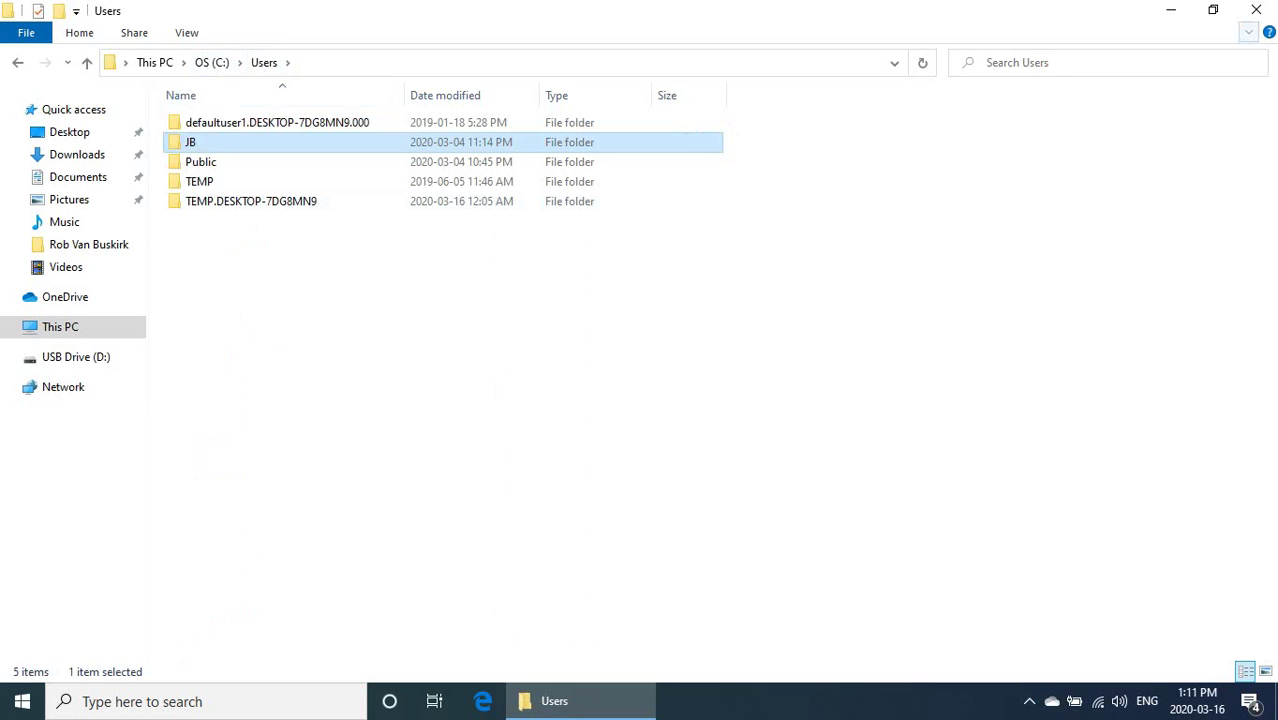
pyautogui.click(1259, 12)
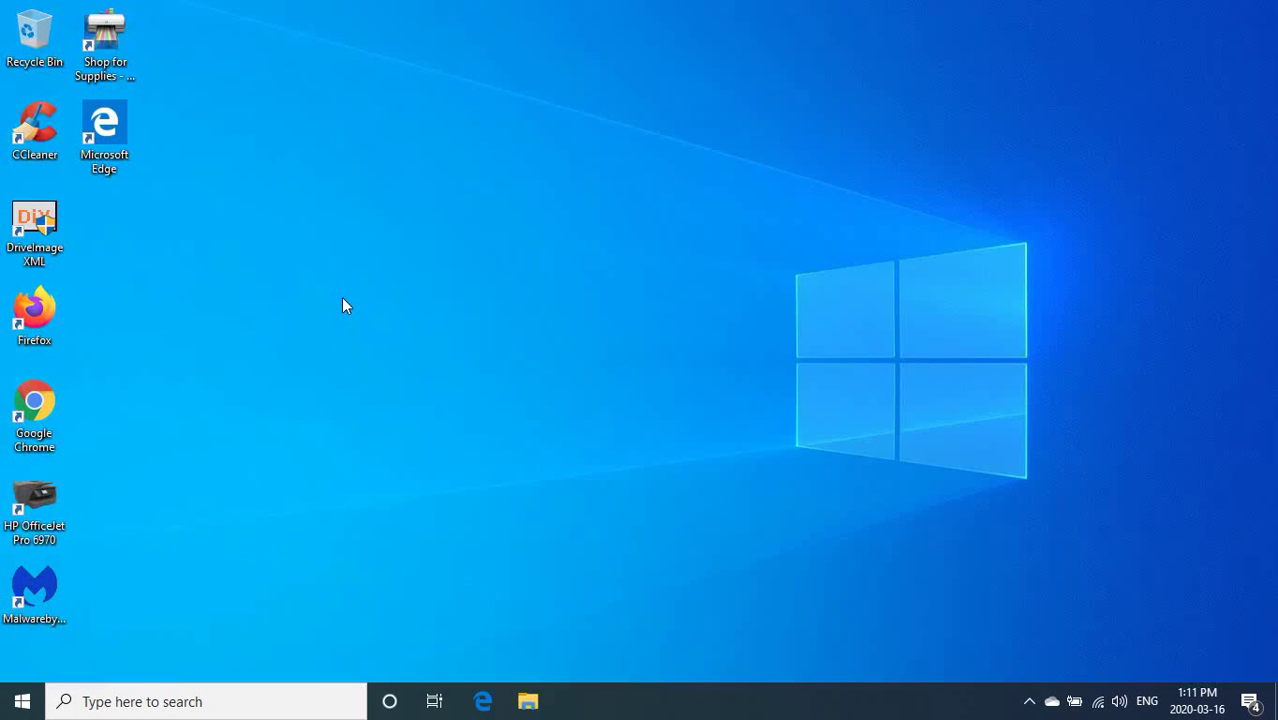
# Step: Find Registry Editor by searching for "reg", run it as administrator and allow it to make changes
pyautogui.click(22, 702)
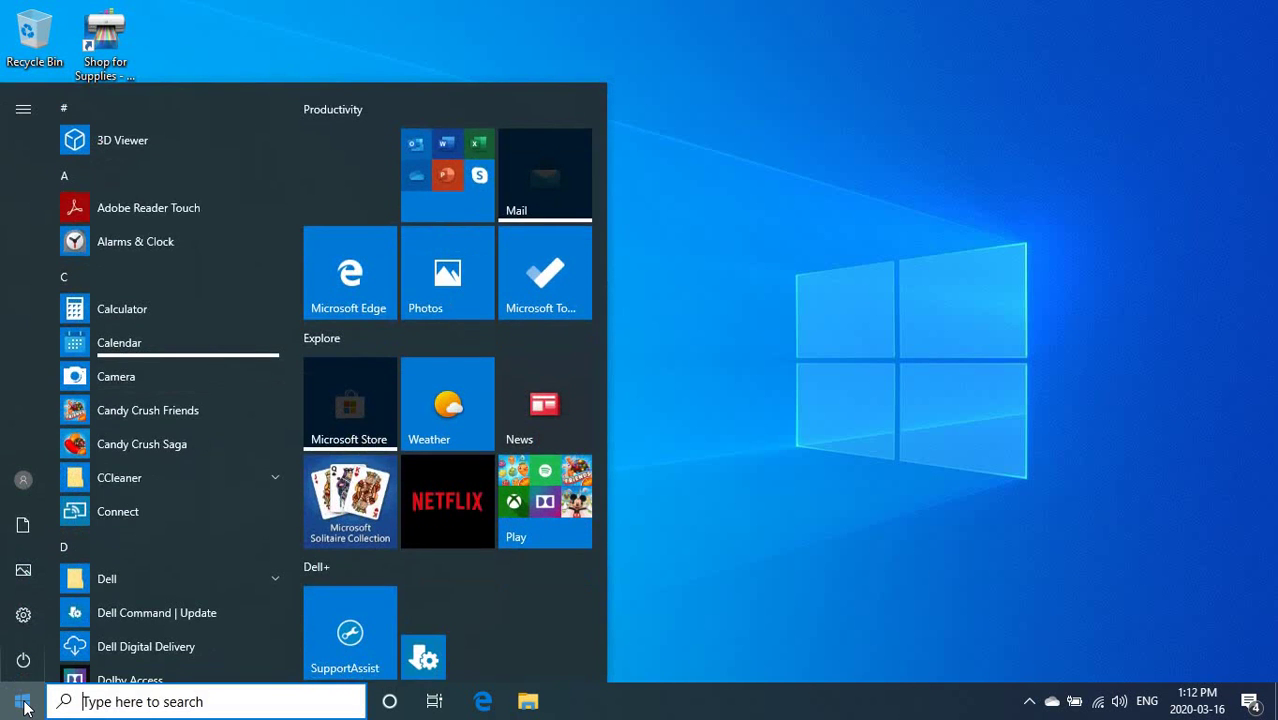
pyautogui.write('reg')
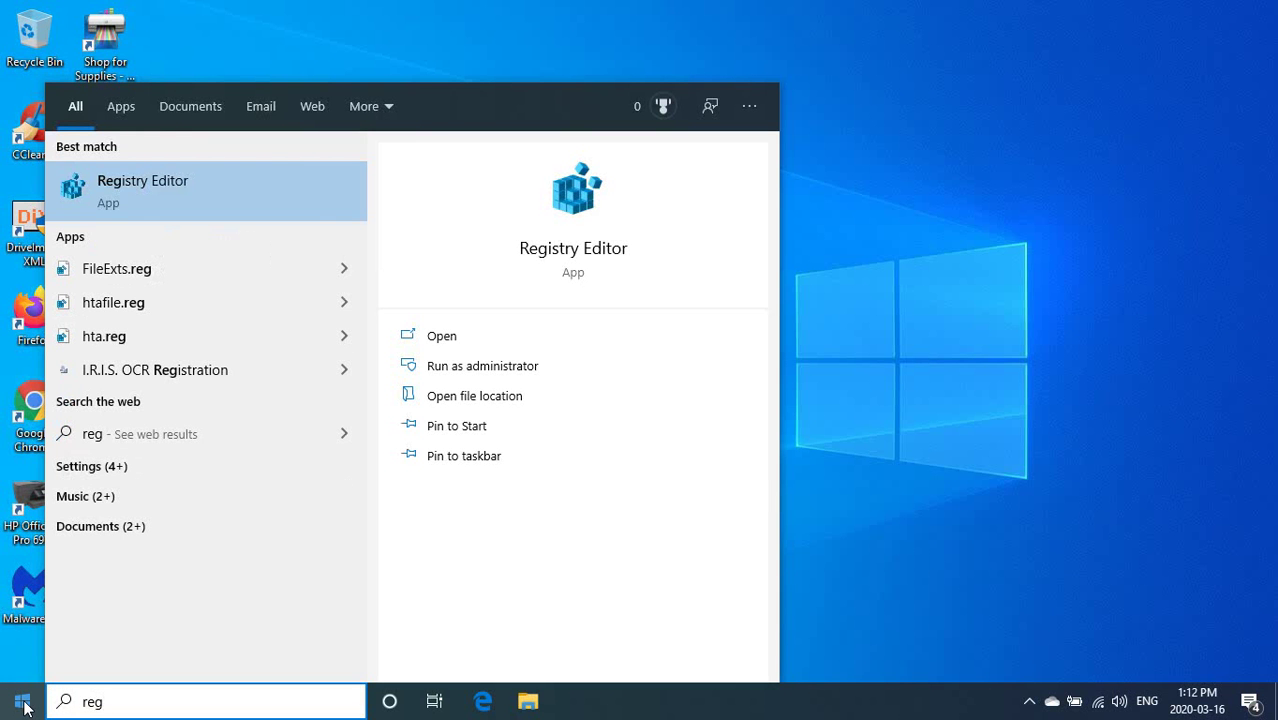
pyautogui.rightClick(125, 197)
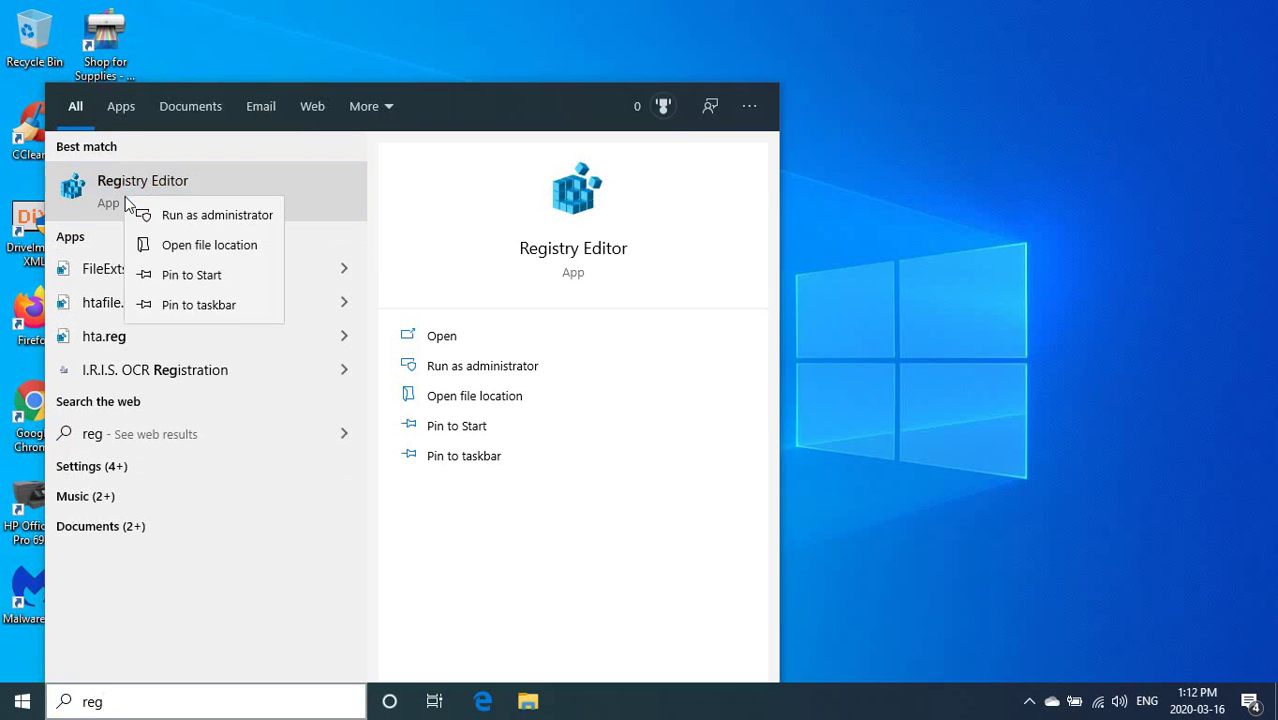
pyautogui.click(192, 220)
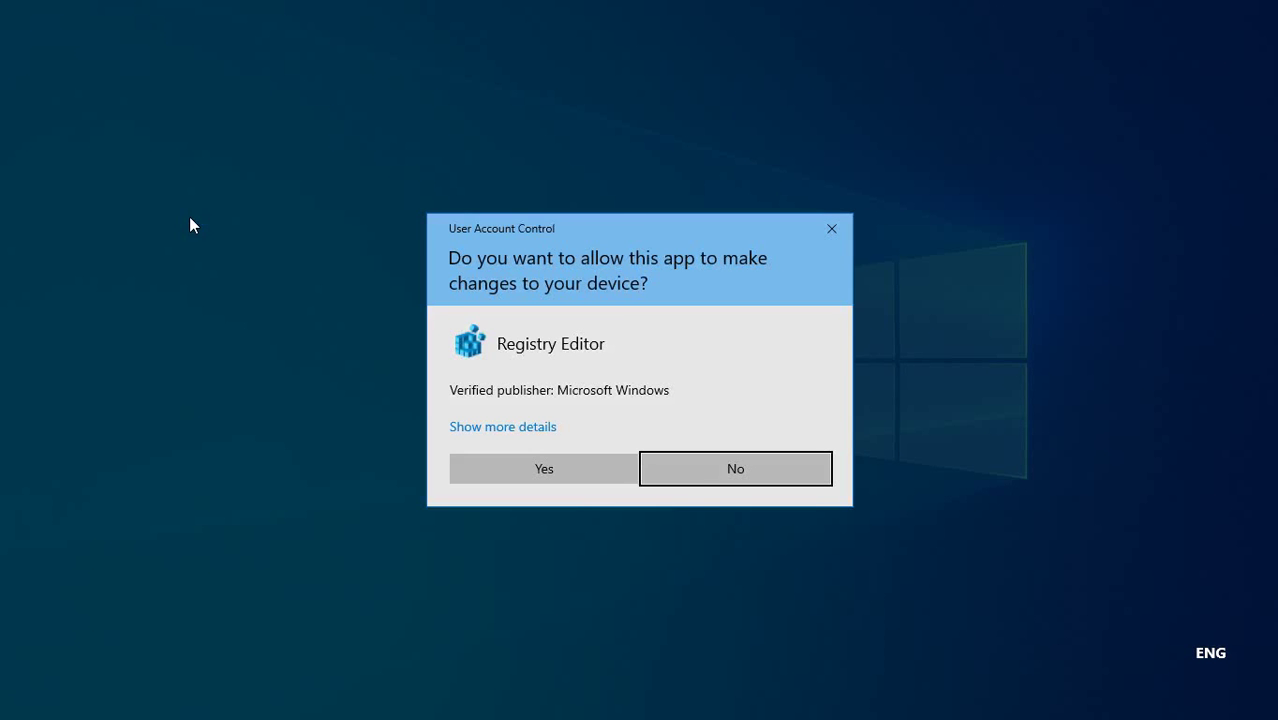
pyautogui.click(541, 469)
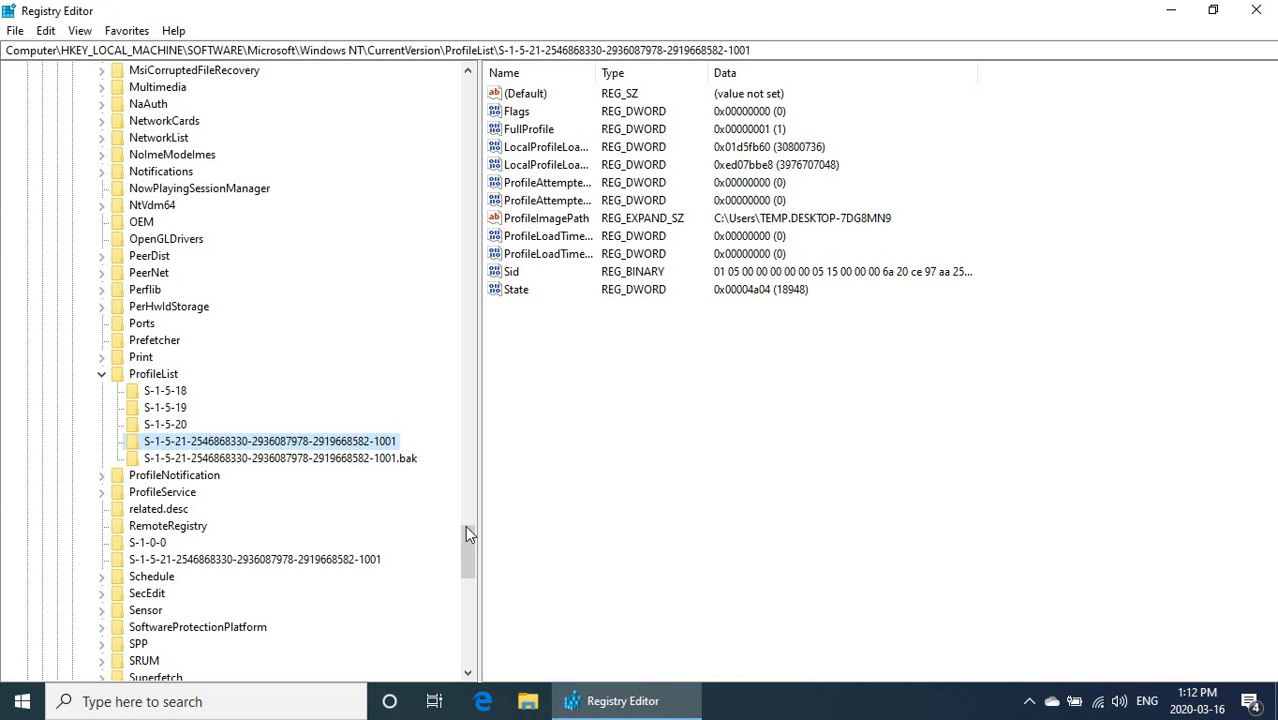
# Step: Collapse the SOFTWARE and HKEY_LOCAL_MACHINE branches of the registry tree and slightly widen the tree pane
pyautogui.moveTo(465, 525); pyautogui.dragTo(344, 95)
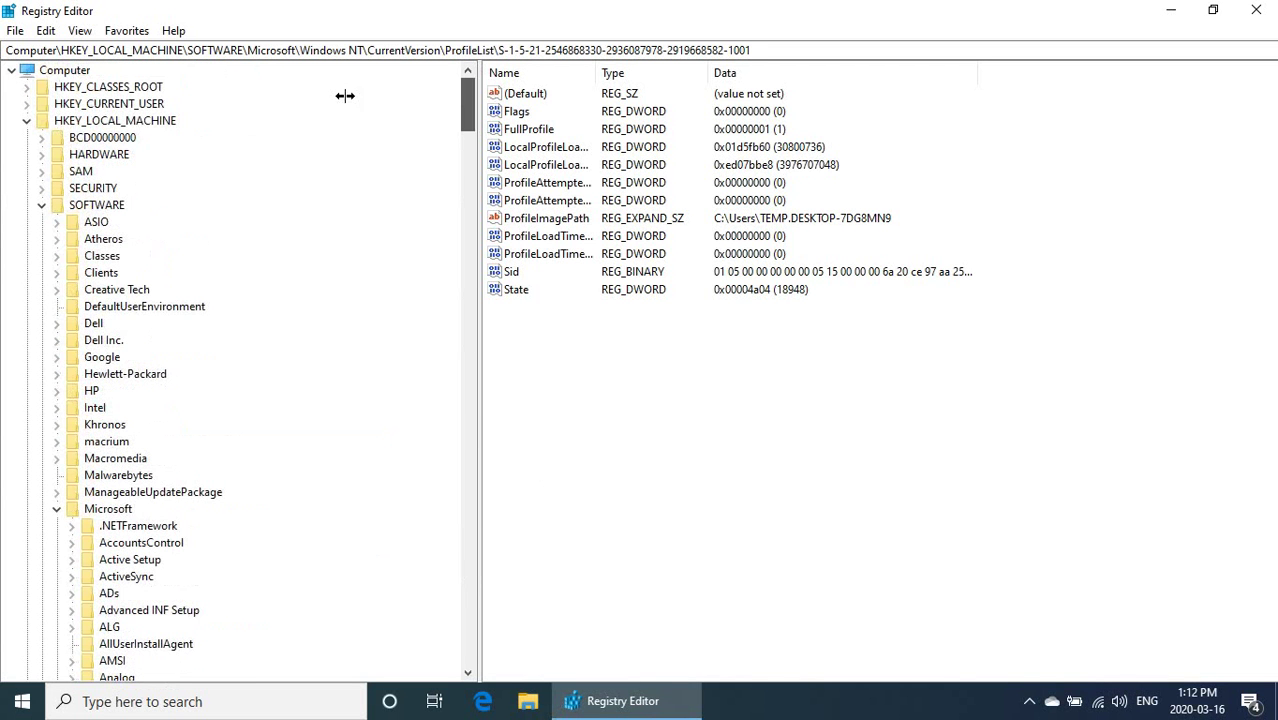
pyautogui.click(42, 205)
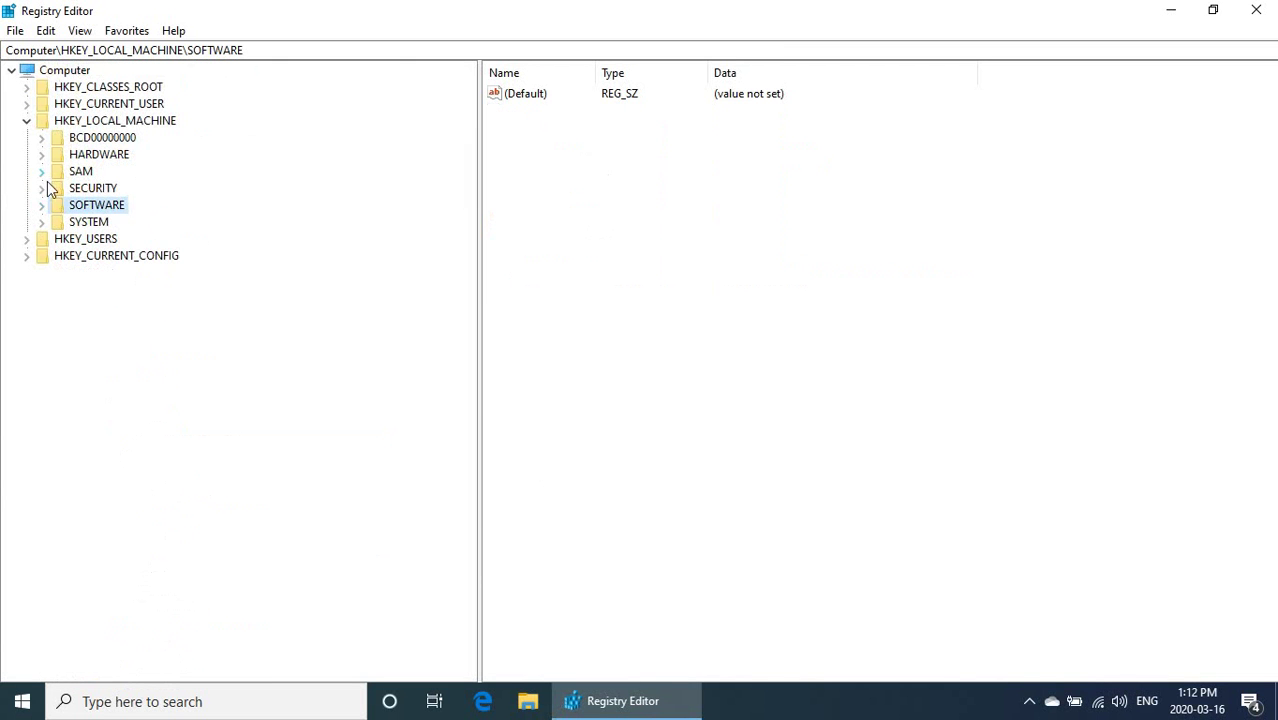
pyautogui.click(26, 121)
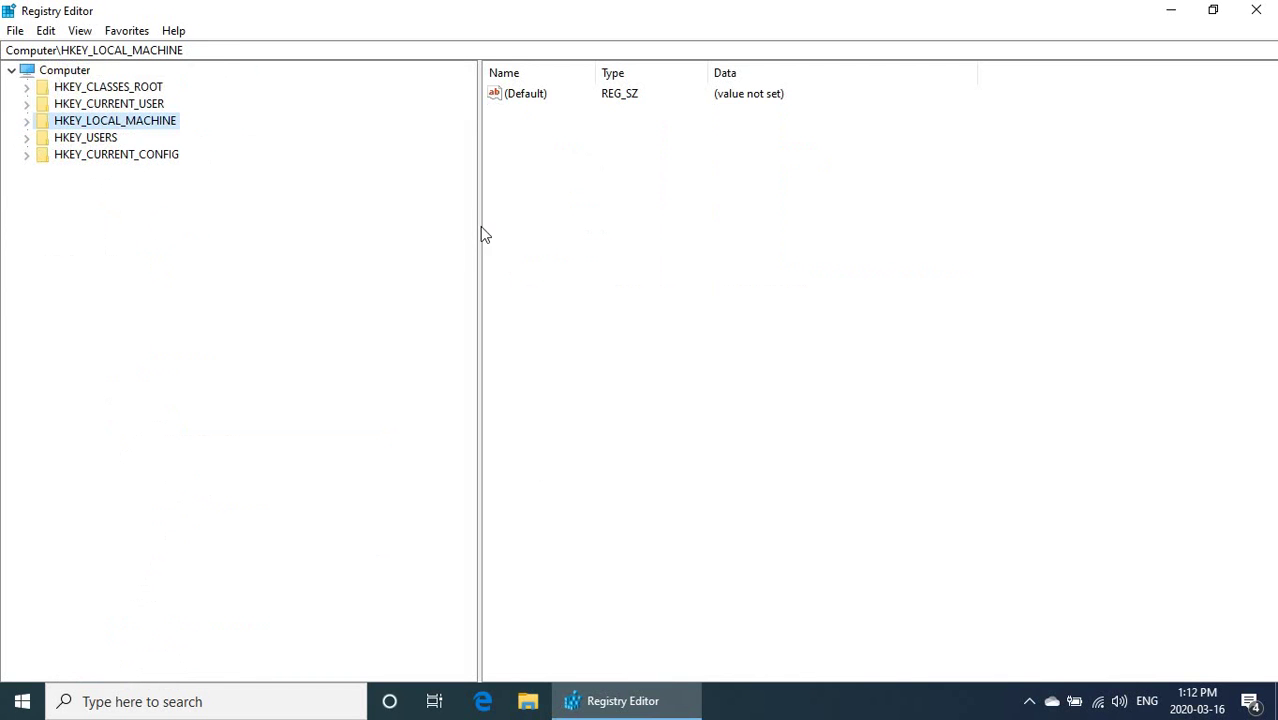
pyautogui.moveTo(482, 226)
pyautogui.mouseDown()
pyautogui.moveTo(240, 217)
pyautogui.moveTo(491, 237)
pyautogui.mouseUp()
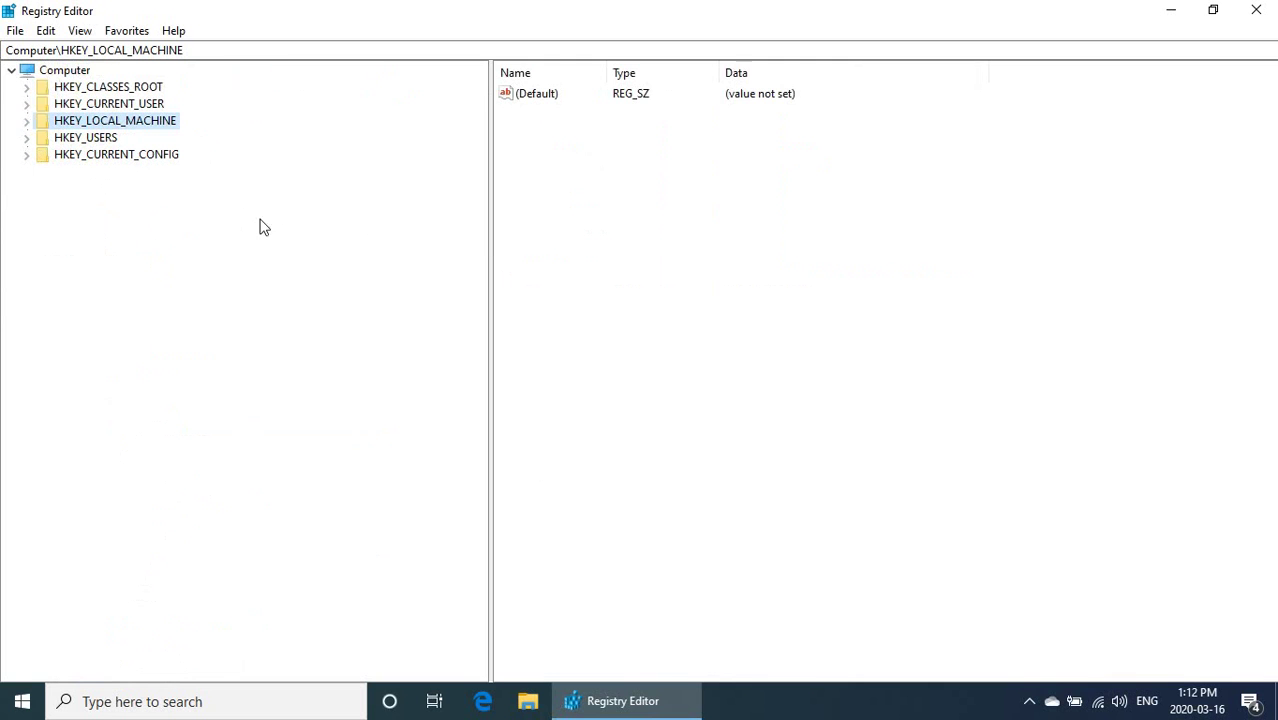
# Step: Expand the registry tree through HKEY_LOCAL_MACHINE and SOFTWARE to the subkeys of Microsoft
pyautogui.click(27, 121)
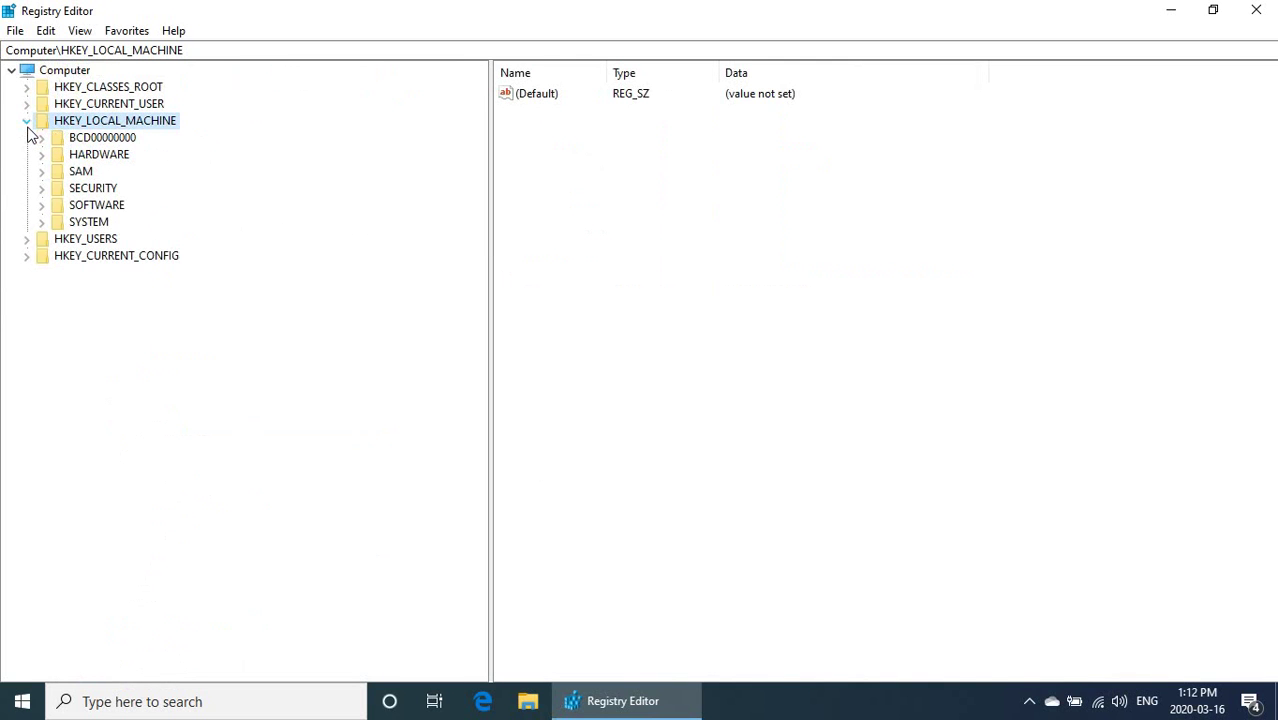
pyautogui.click(41, 205)
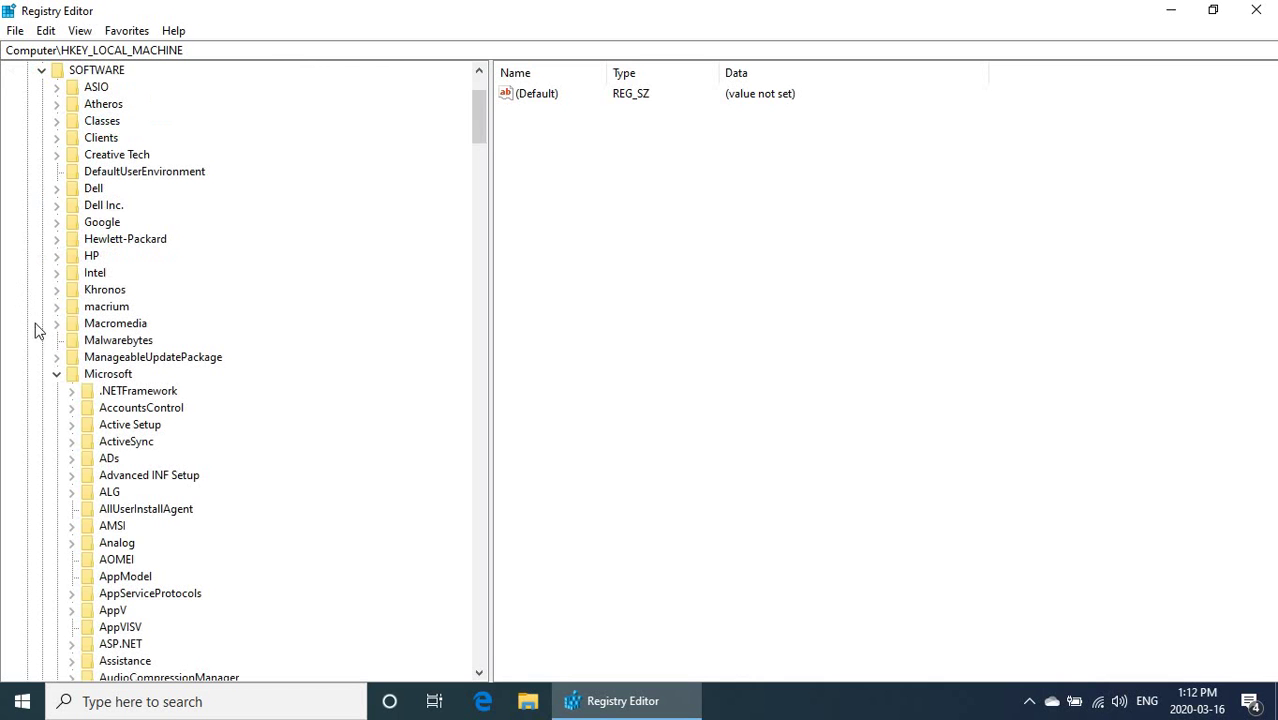
pyautogui.click(57, 376)
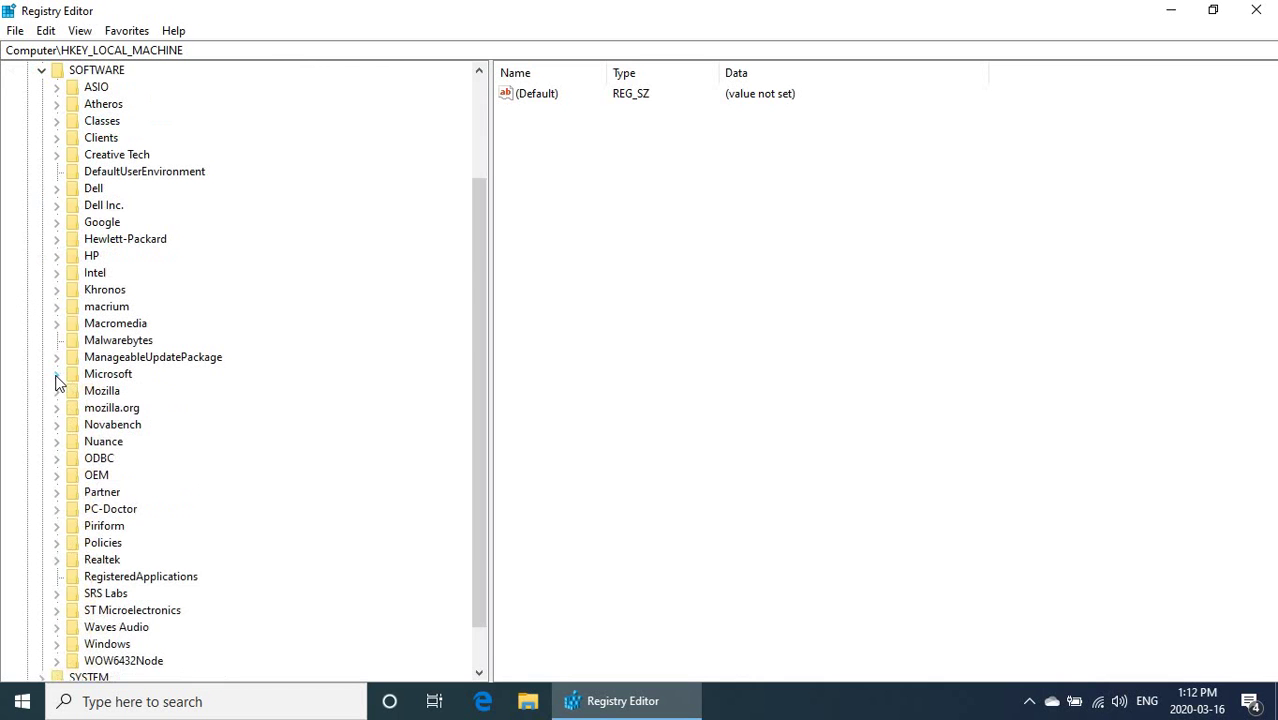
pyautogui.click(57, 376)
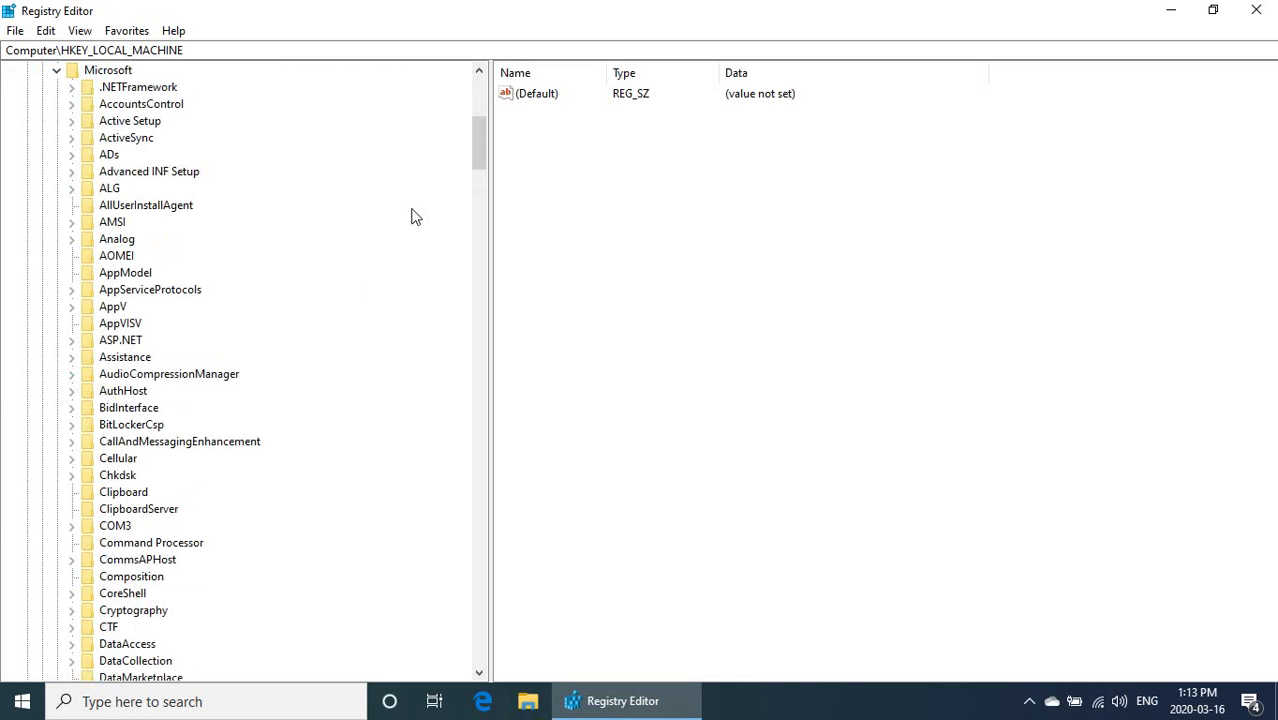
# Step: Go through Windows NT and CurrentVersion under the Microsoft key and select the ProfileList key
pyautogui.moveTo(477, 158); pyautogui.dragTo(473, 470)
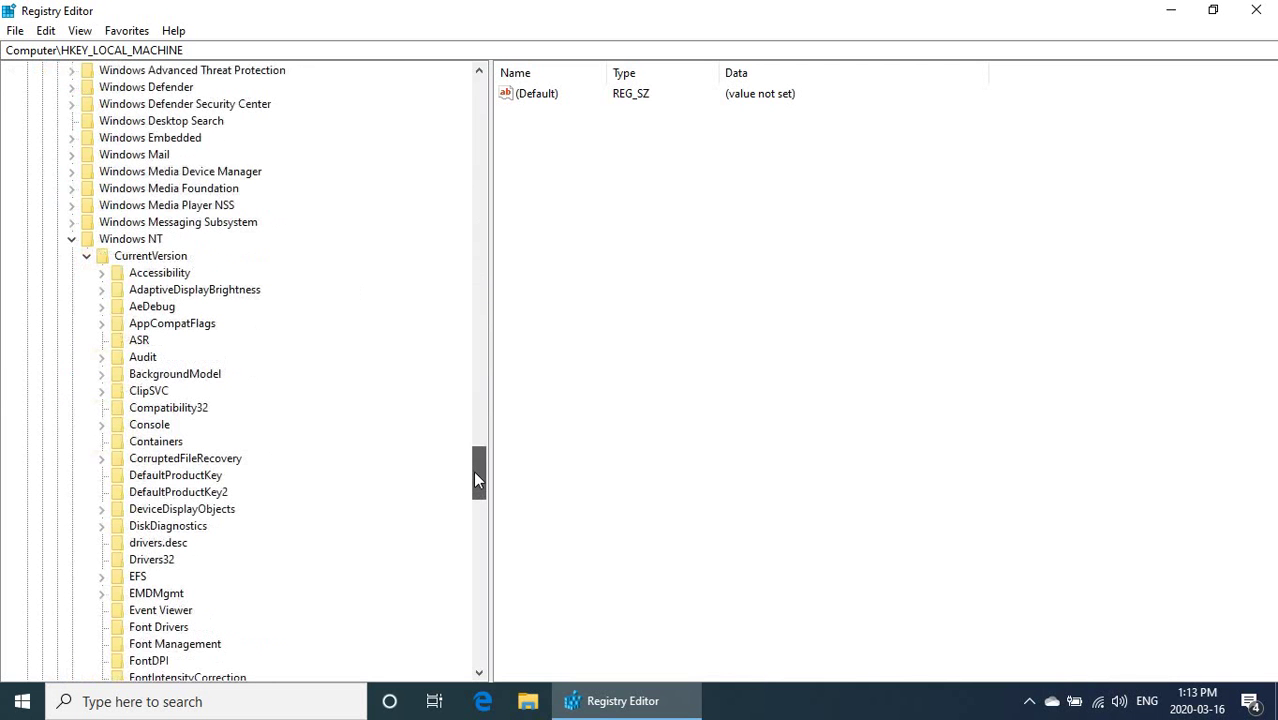
pyautogui.click(128, 246)
pyautogui.click(133, 259)
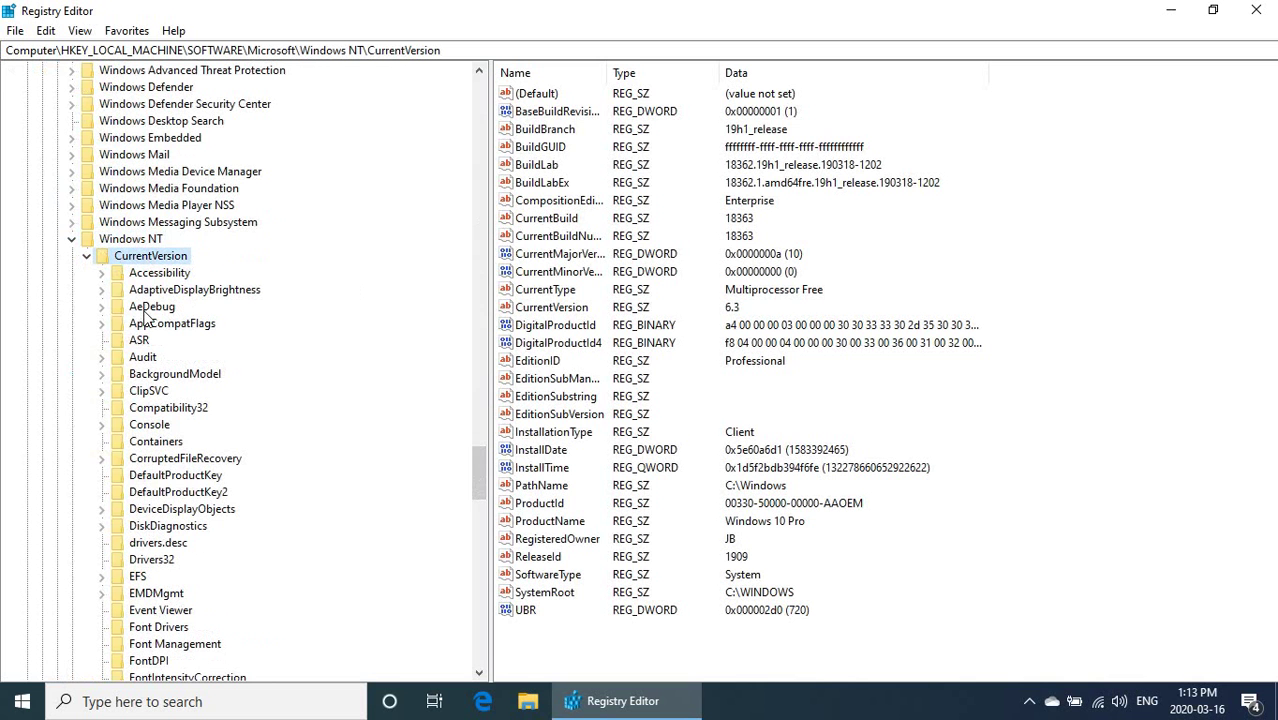
pyautogui.moveTo(482, 480); pyautogui.dragTo(463, 560)
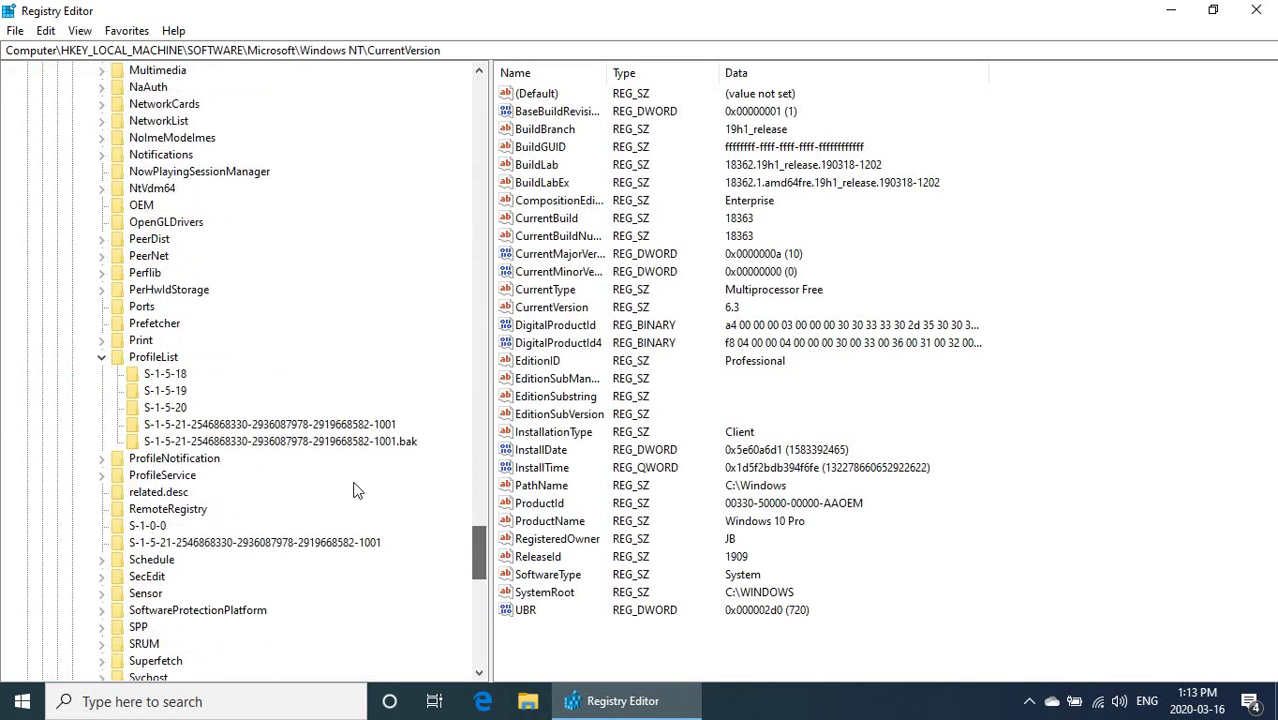
pyautogui.click(157, 360)
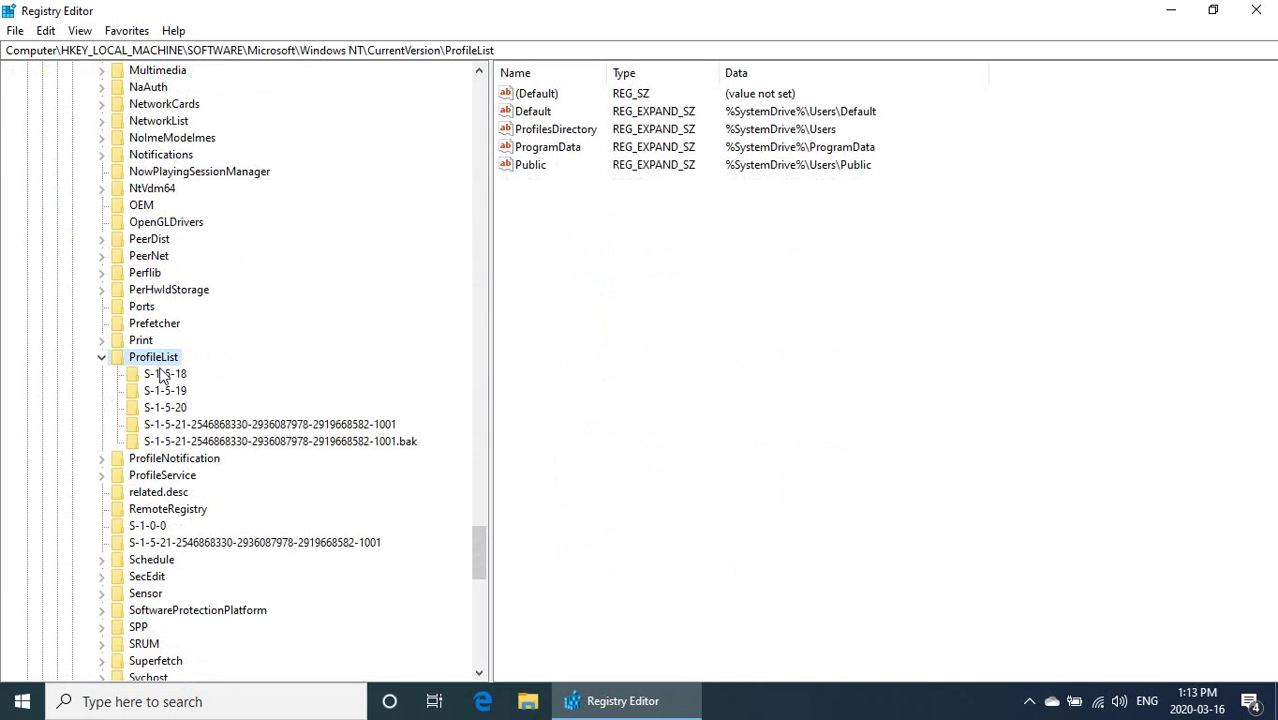
# Step: Examine the values, especially ProfileImagePath, of the S-1-5-18, S-1-5-19 and S-1-5-20 subkeys under ProfileList
pyautogui.moveTo(490, 414)
pyautogui.mouseDown()
pyautogui.moveTo(417, 419)
pyautogui.moveTo(450, 414)
pyautogui.moveTo(482, 437)
pyautogui.mouseUp()
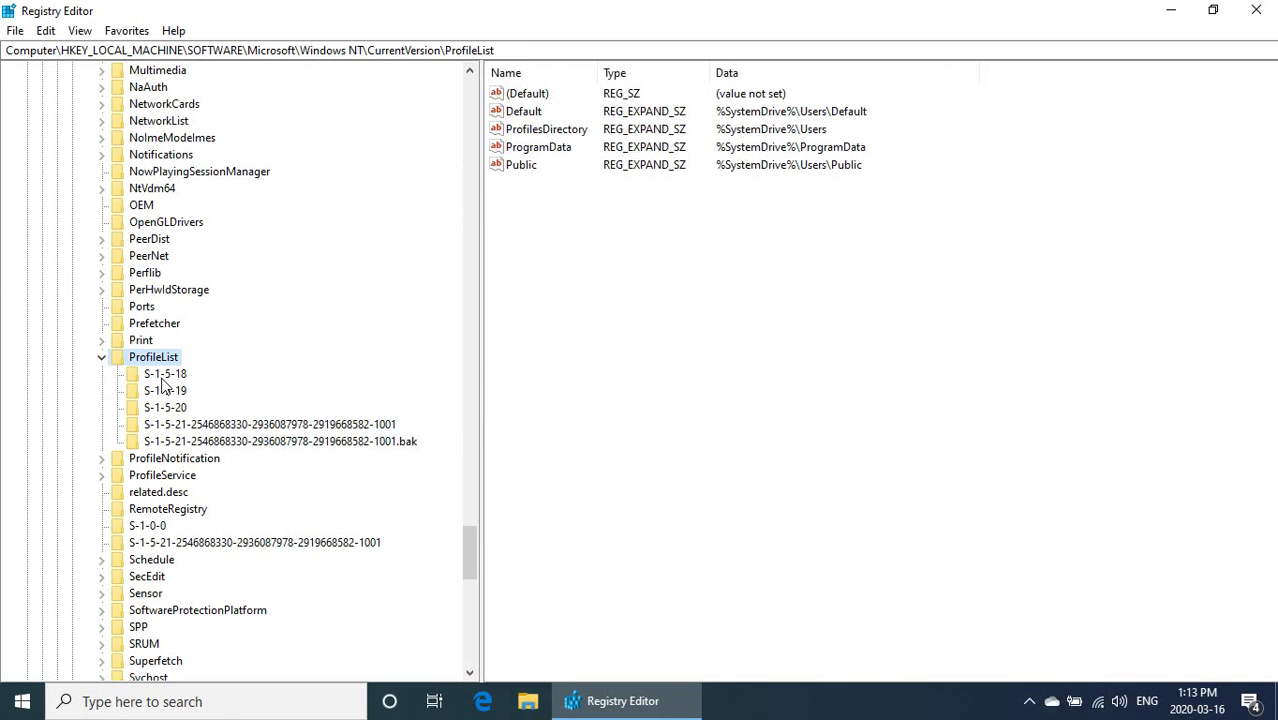
pyautogui.click(162, 377)
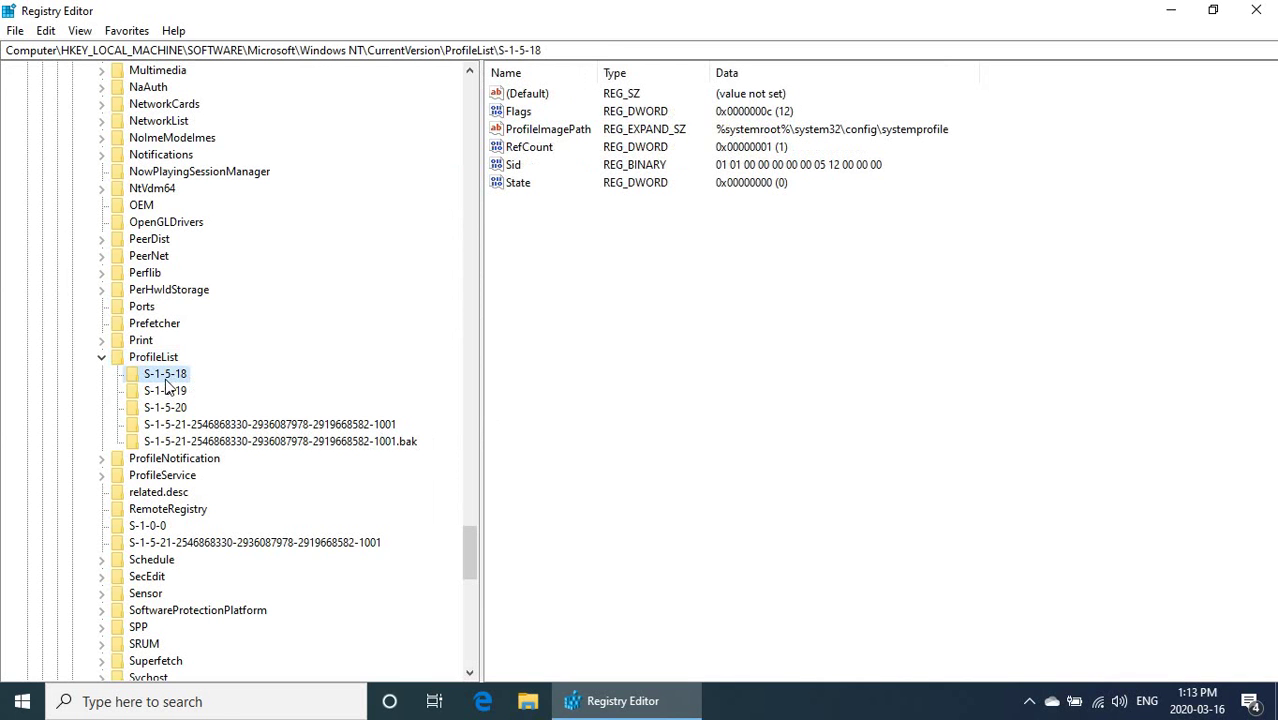
pyautogui.click(167, 391)
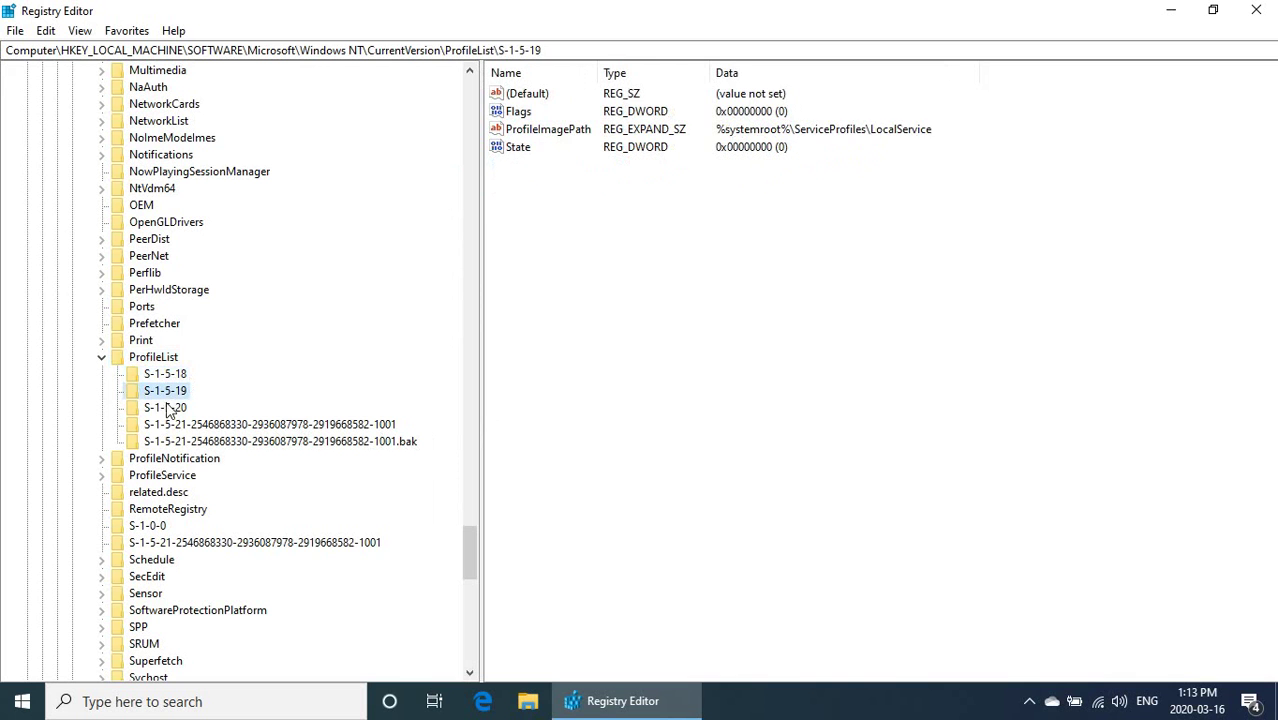
pyautogui.click(166, 409)
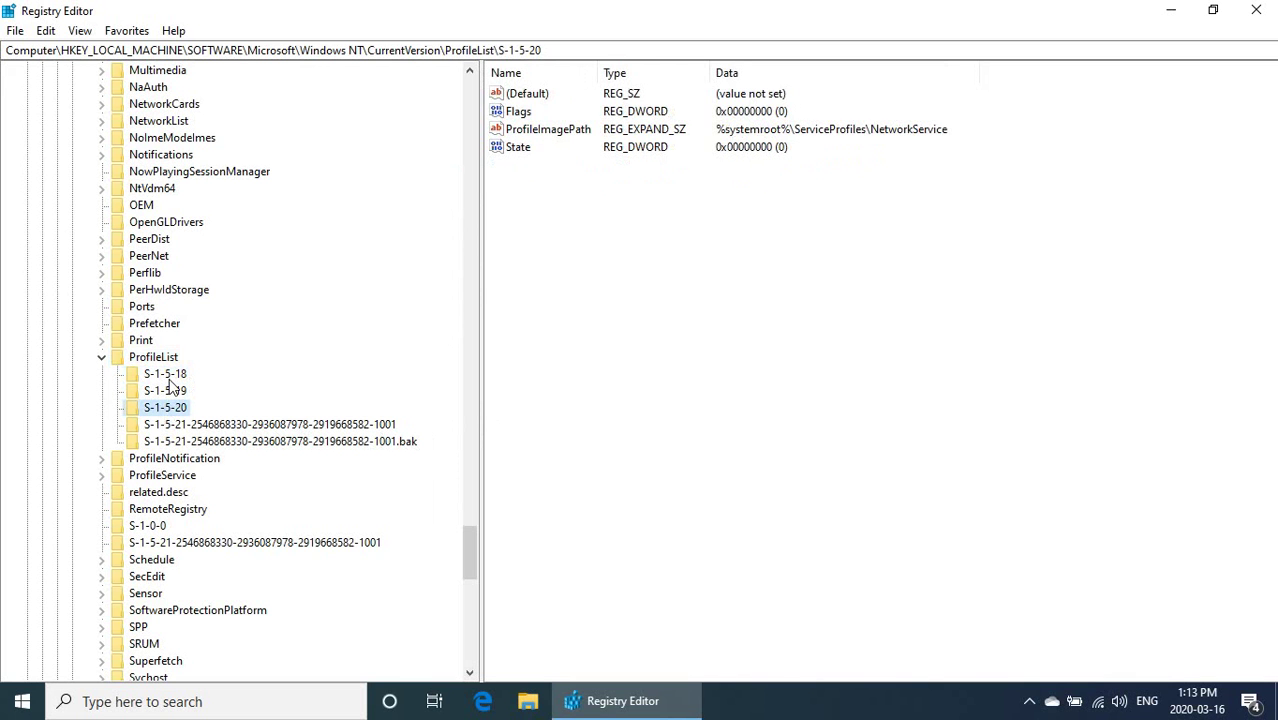
pyautogui.click(167, 377)
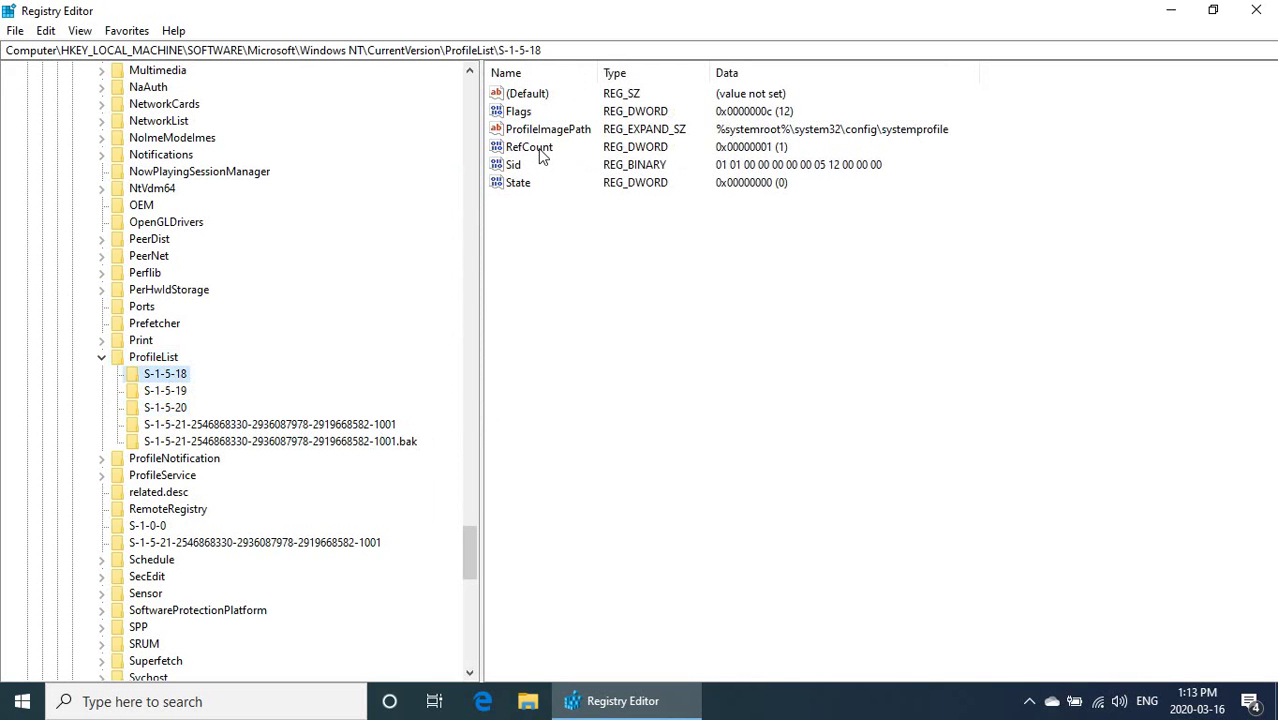
pyautogui.click(177, 393)
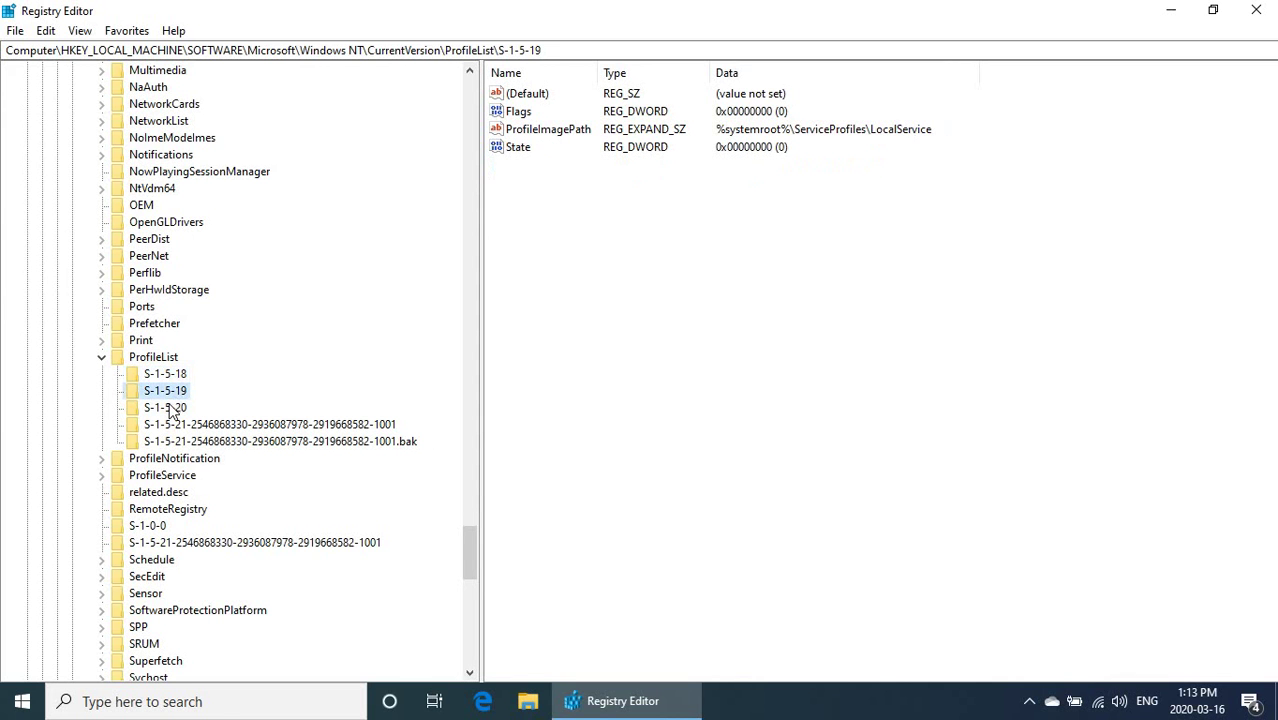
pyautogui.click(171, 409)
pyautogui.click(173, 376)
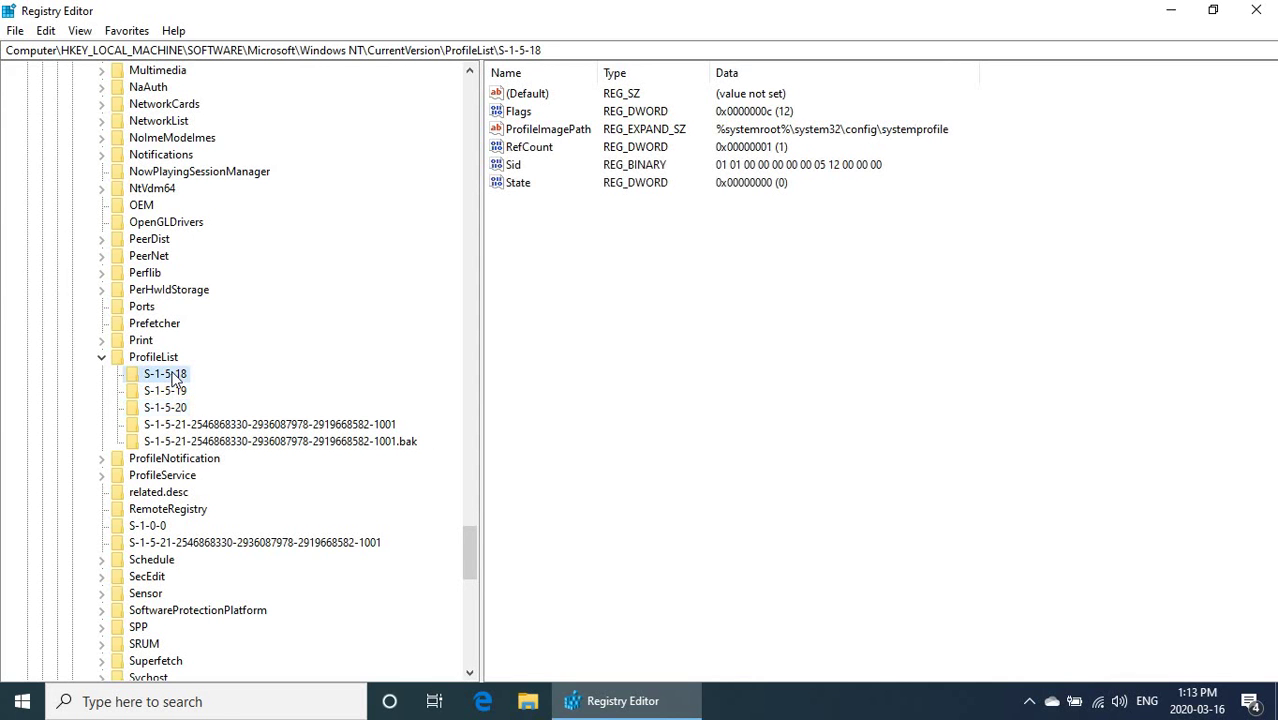
# Step: Set the RefCount value of the S-1-5-18 key under ProfileList to 0
pyautogui.doubleClick(530, 147)
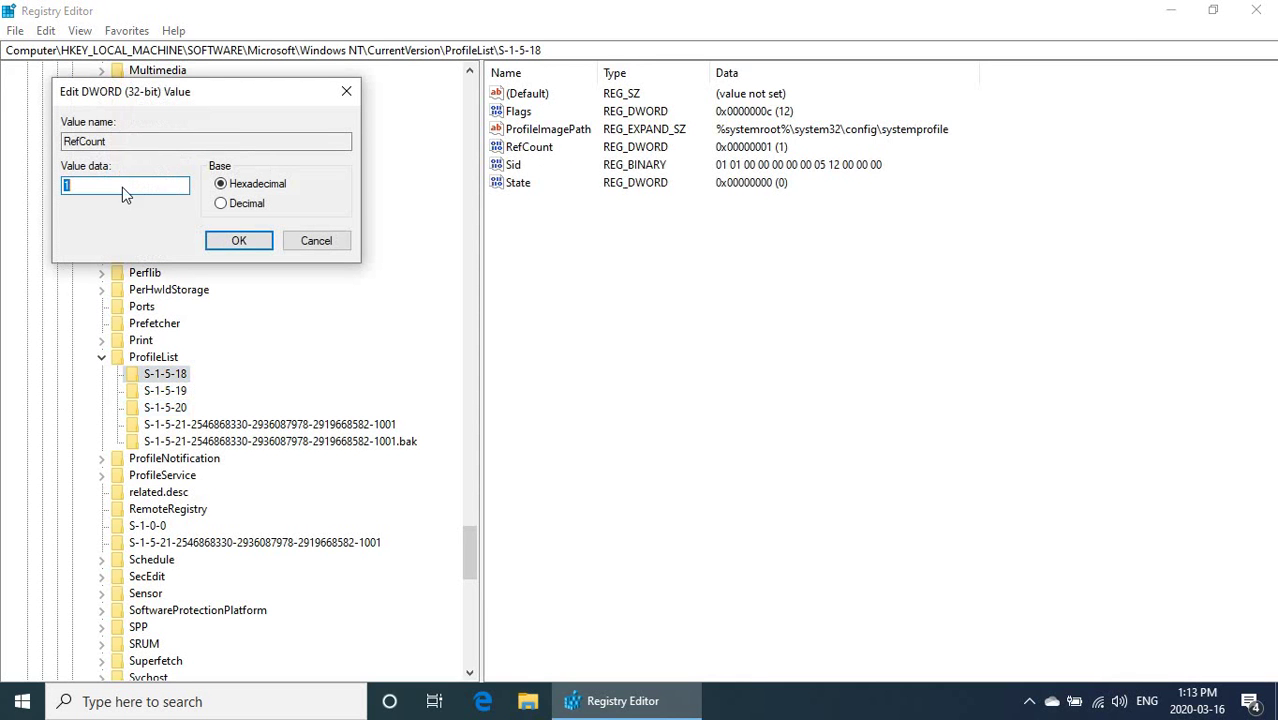
pyautogui.write('0')
pyautogui.click(240, 242)
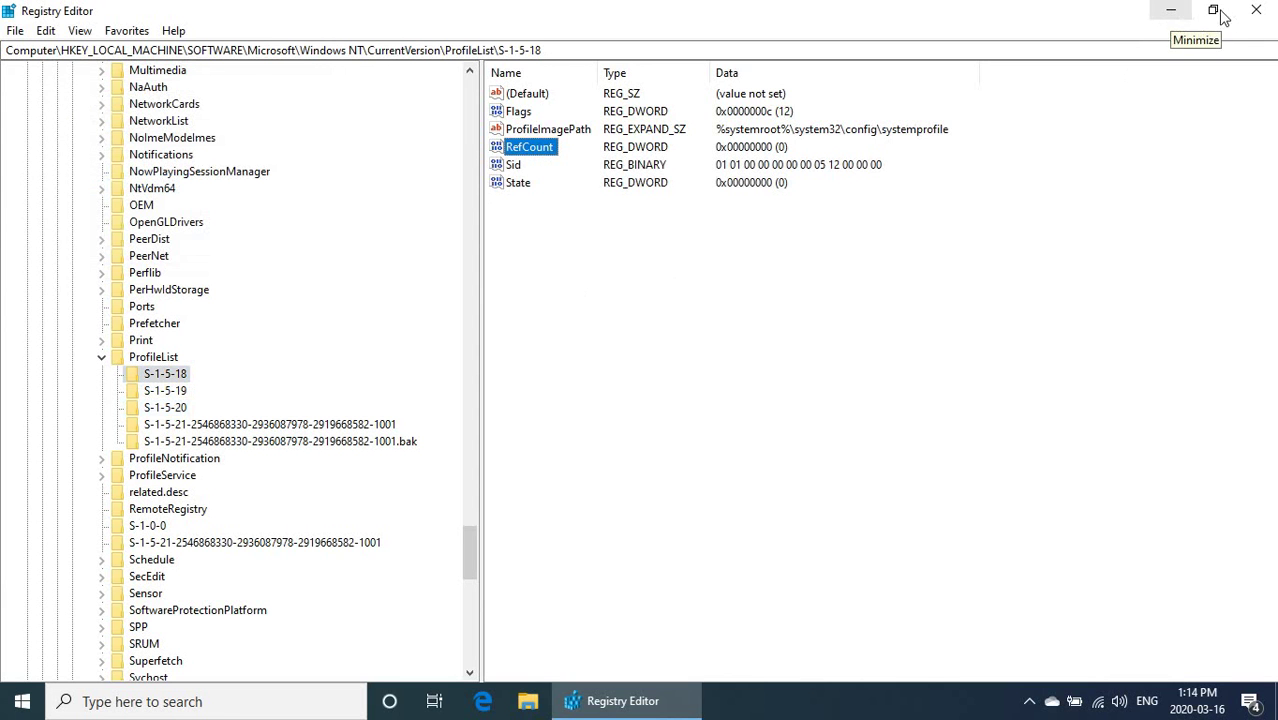
# Step: Minimize the registry window and check for updates on the Windows Update page of a maximized Windows Settings window
pyautogui.click(1172, 14)
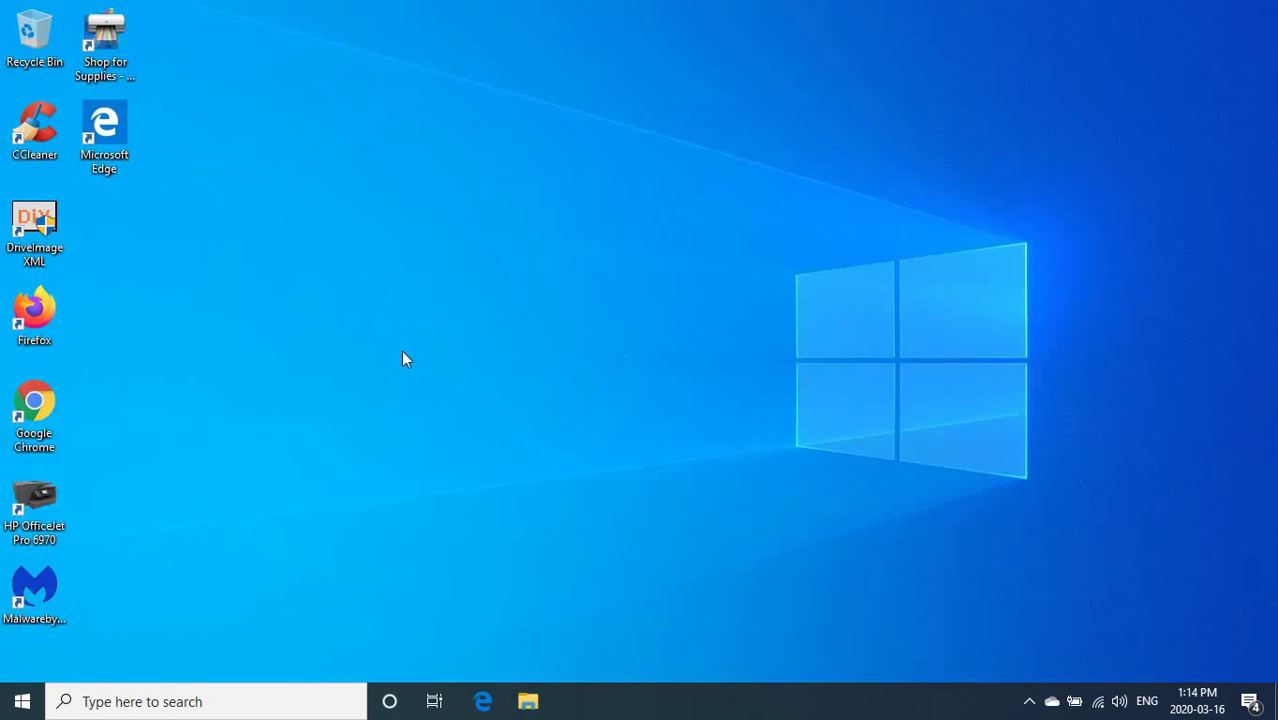
pyautogui.click(22, 704)
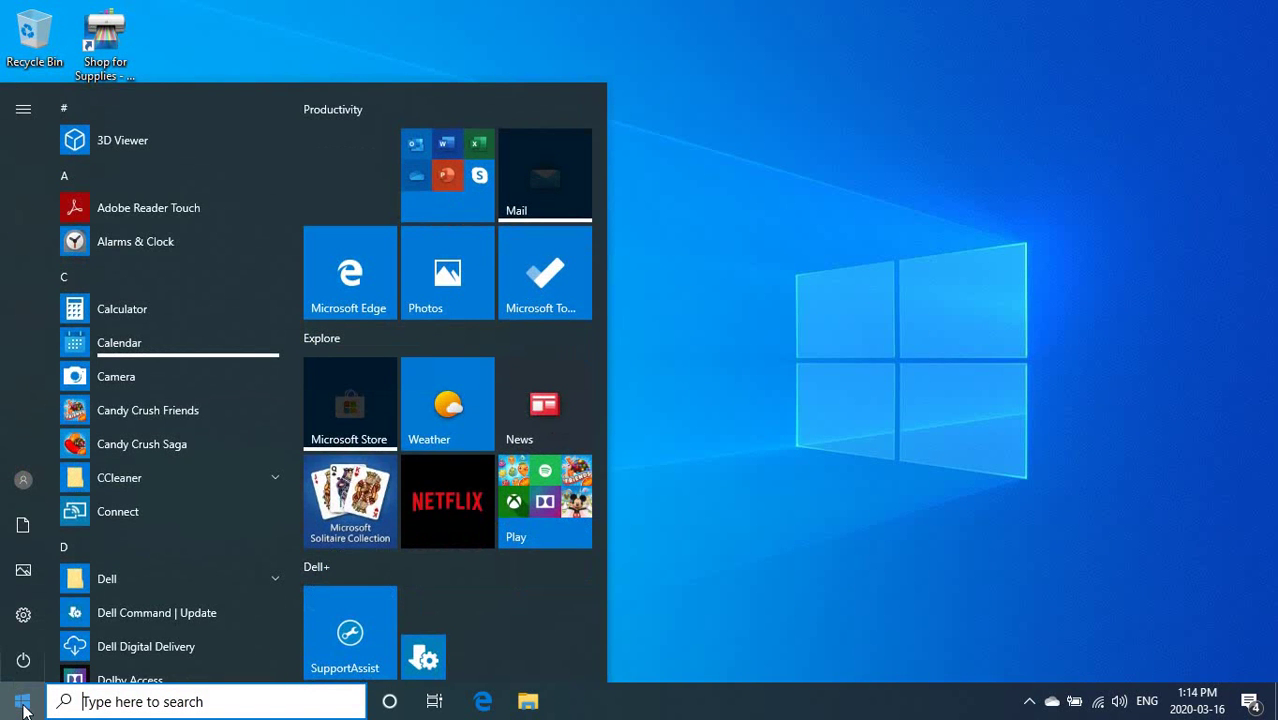
pyautogui.click(22, 624)
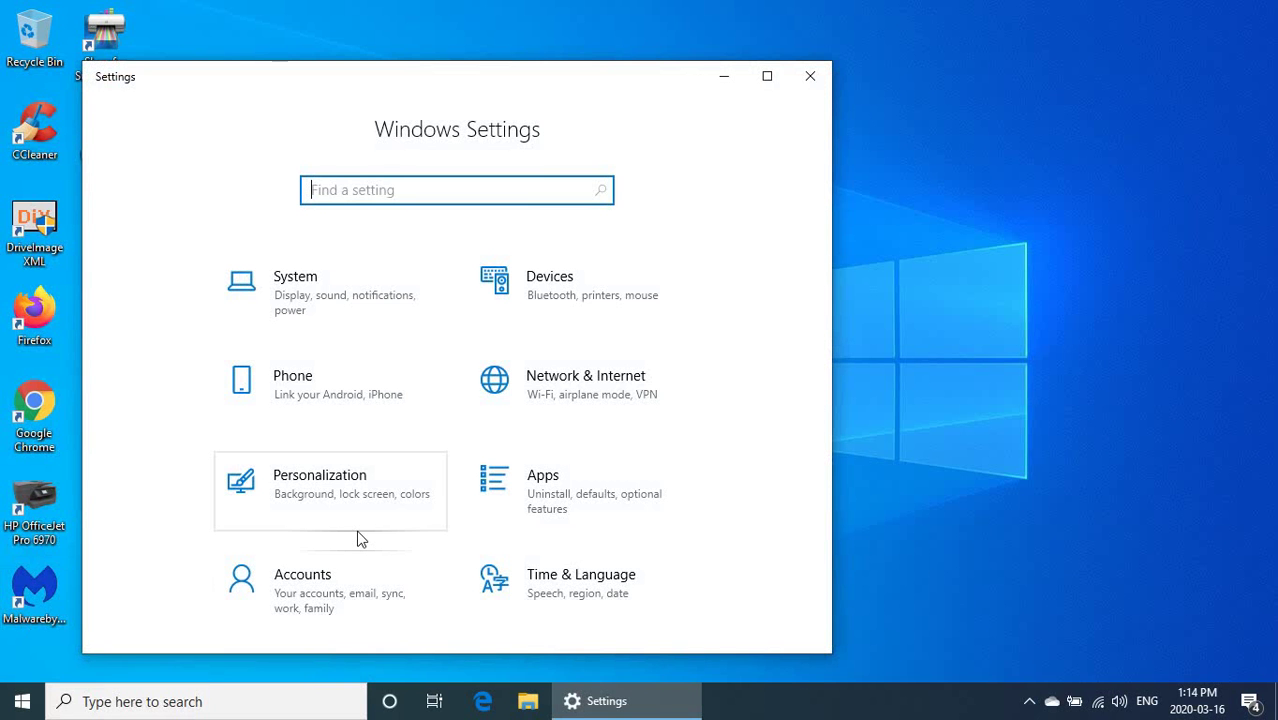
pyautogui.scroll(-3, 522, 455)
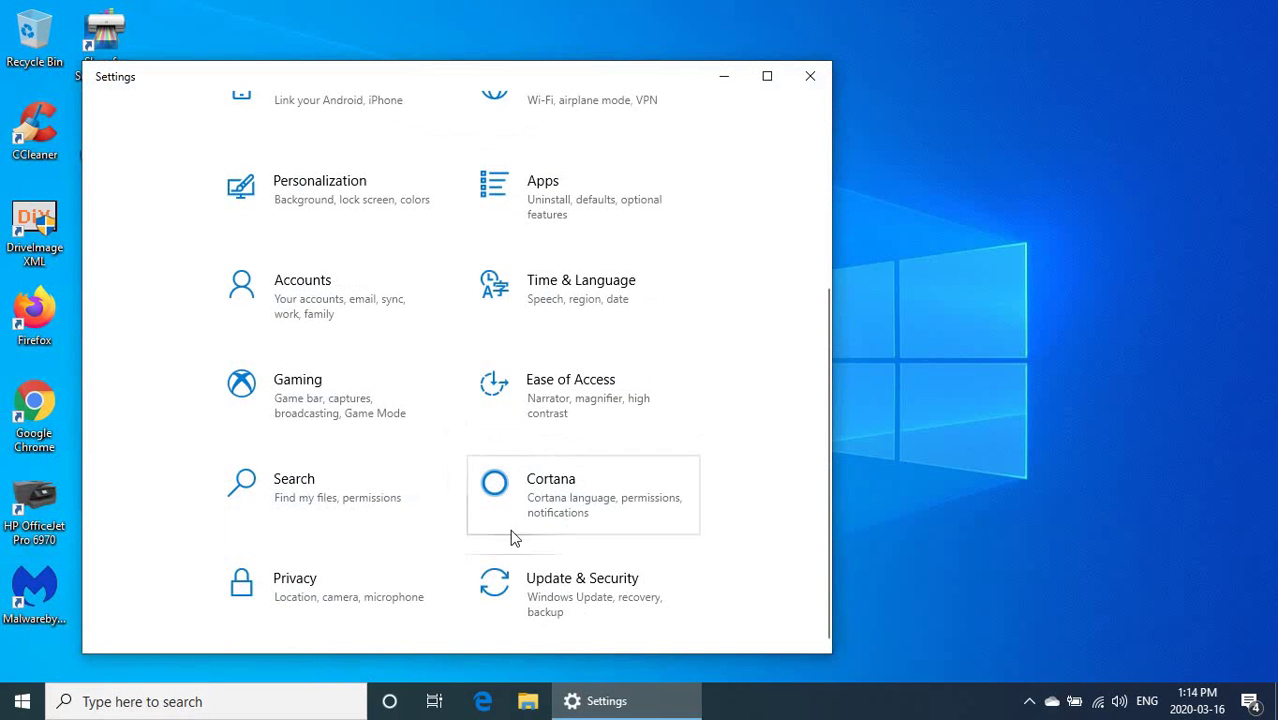
pyautogui.click(530, 598)
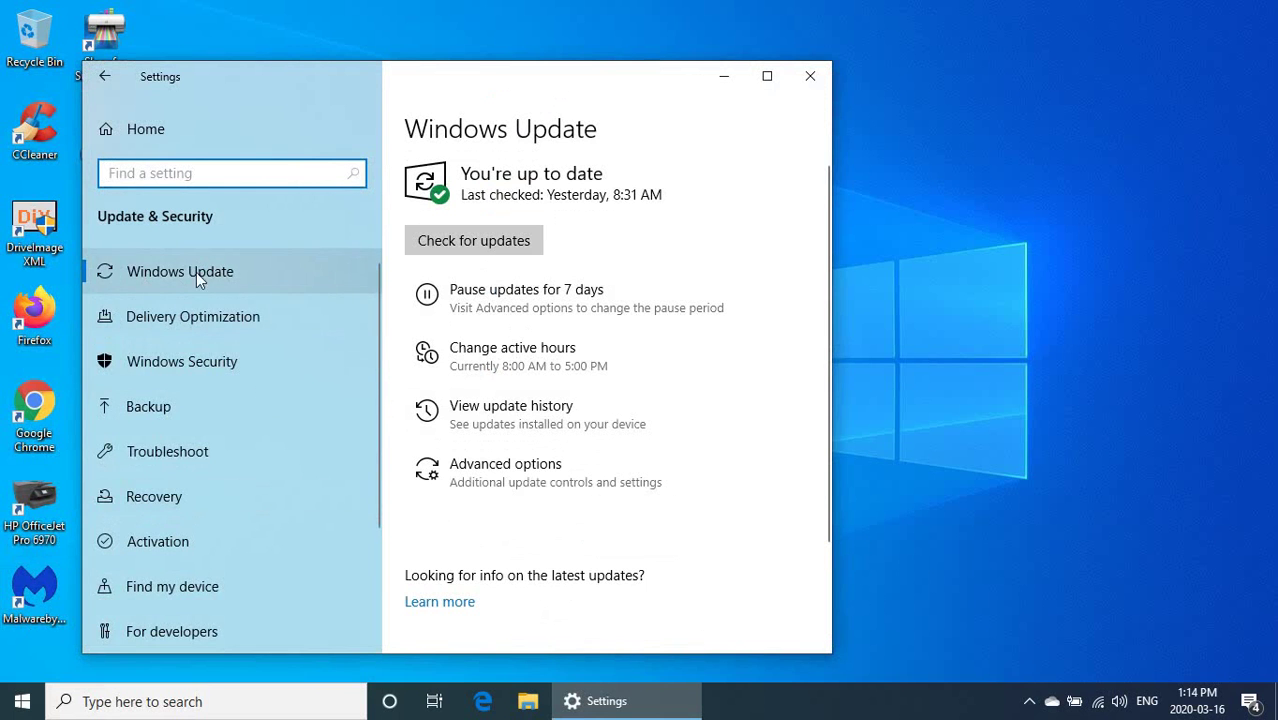
pyautogui.click(155, 276)
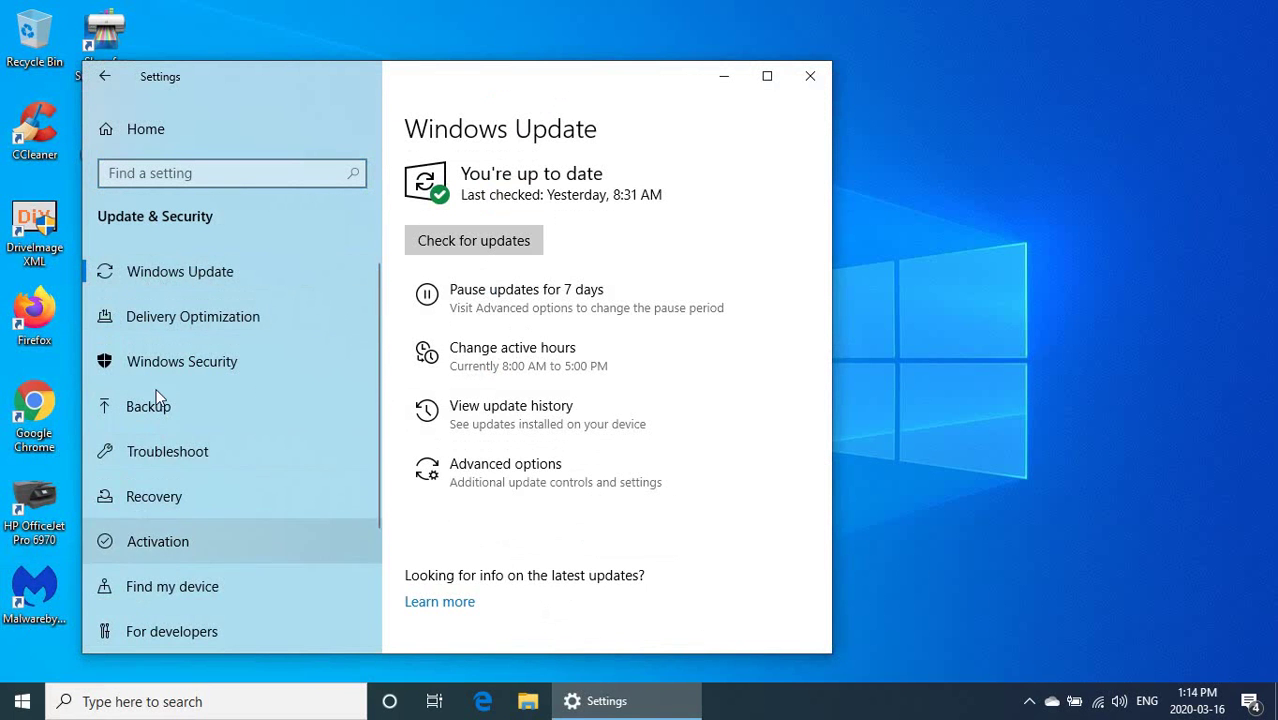
pyautogui.click(767, 76)
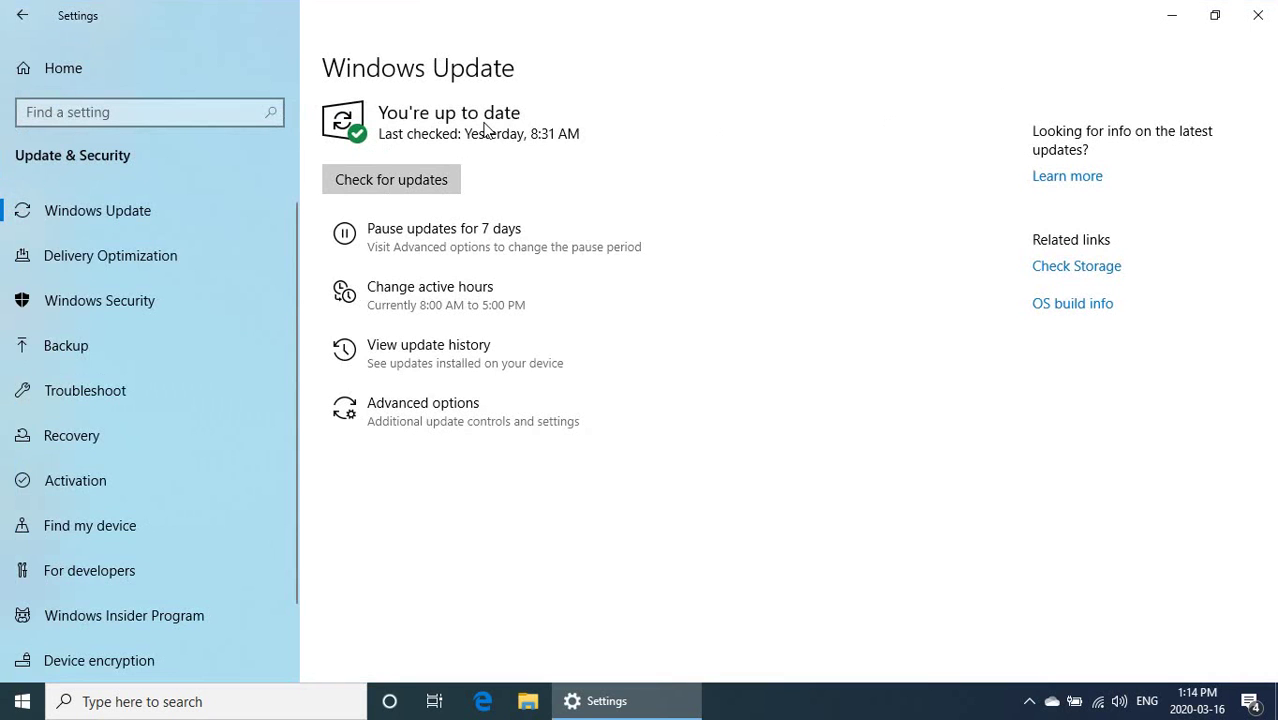
pyautogui.click(385, 185)
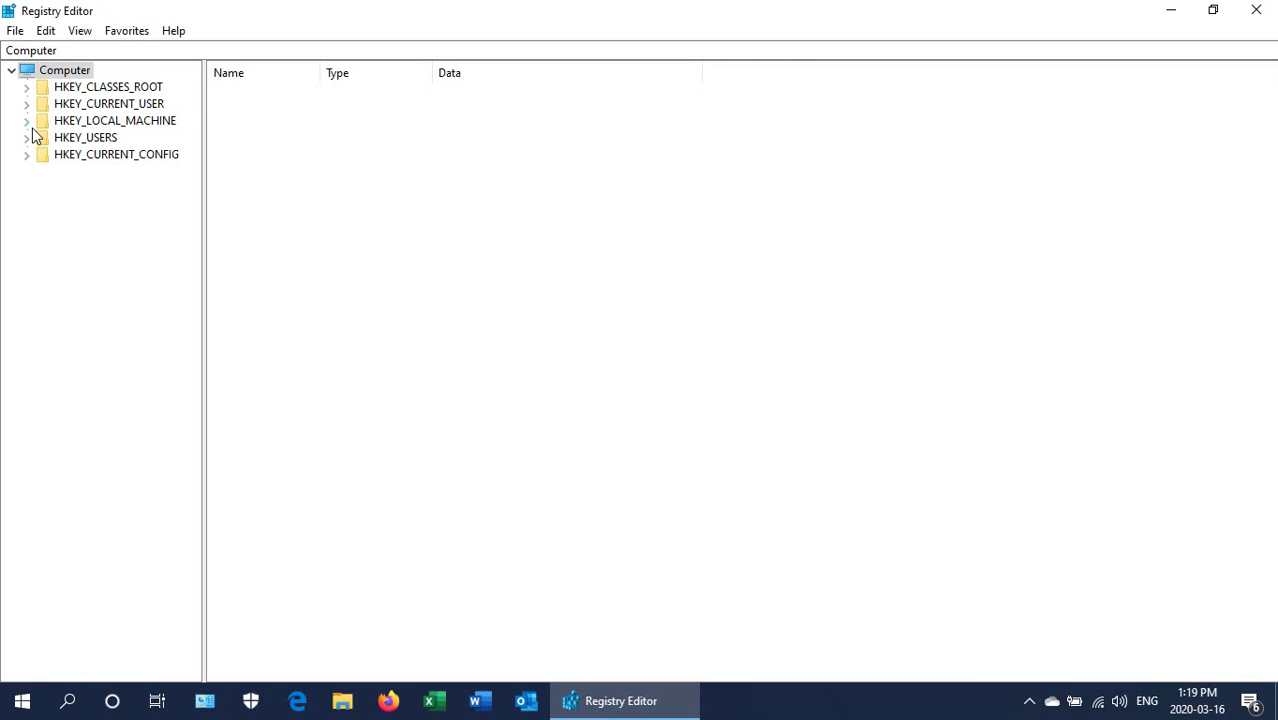
# Step: Expand HKEY_LOCAL_MACHINE, SOFTWARE and Microsoft in the registry tree, widening the tree pane to show full key names
pyautogui.click(27, 121)
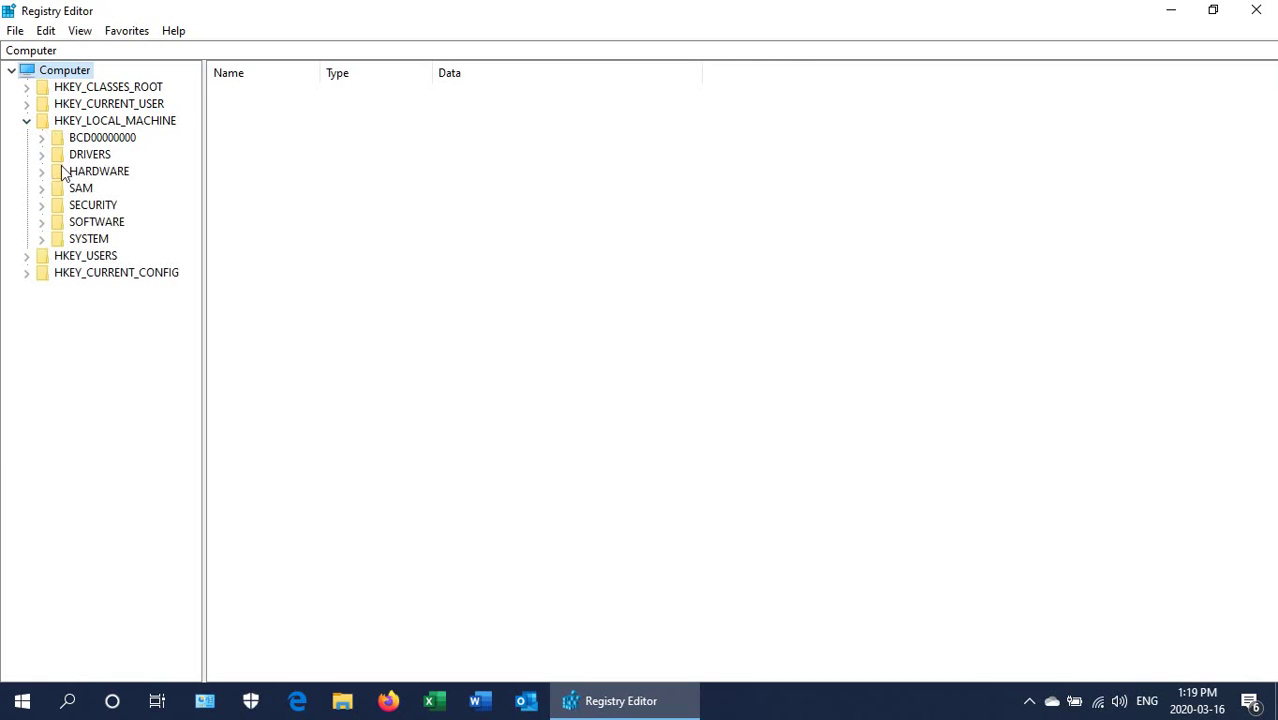
pyautogui.click(42, 223)
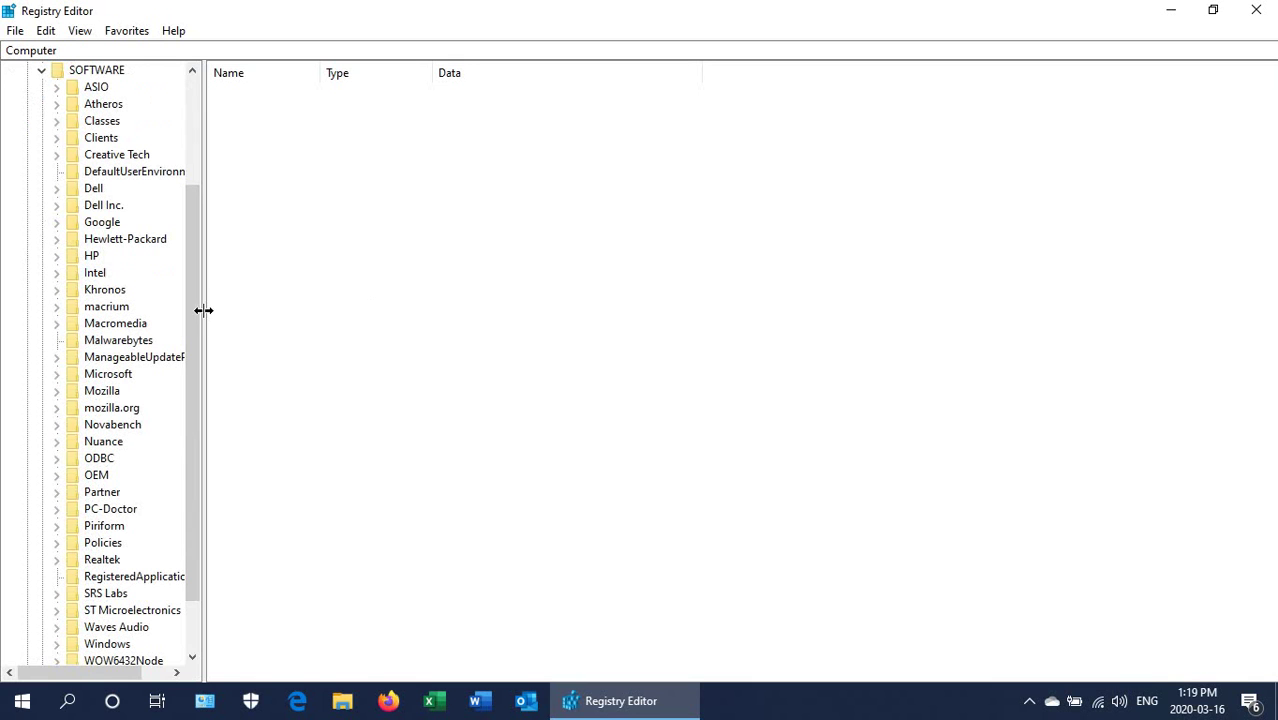
pyautogui.moveTo(201, 309); pyautogui.dragTo(572, 331)
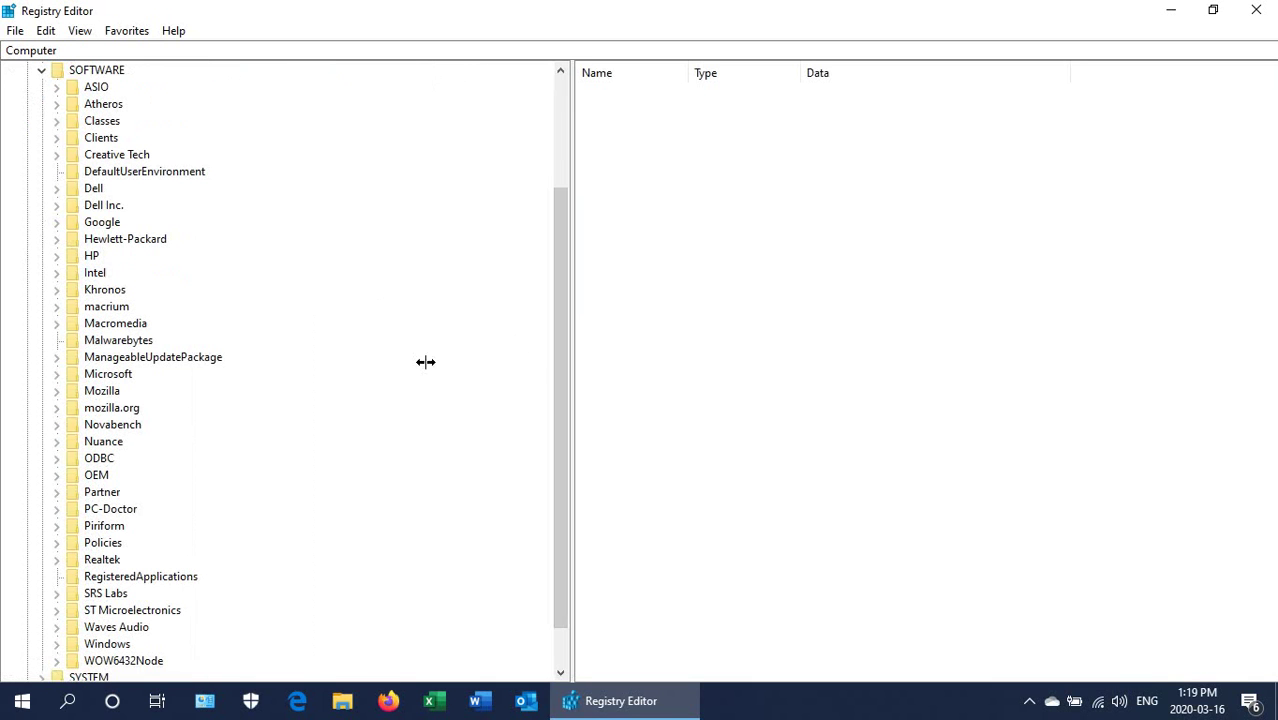
pyautogui.click(56, 374)
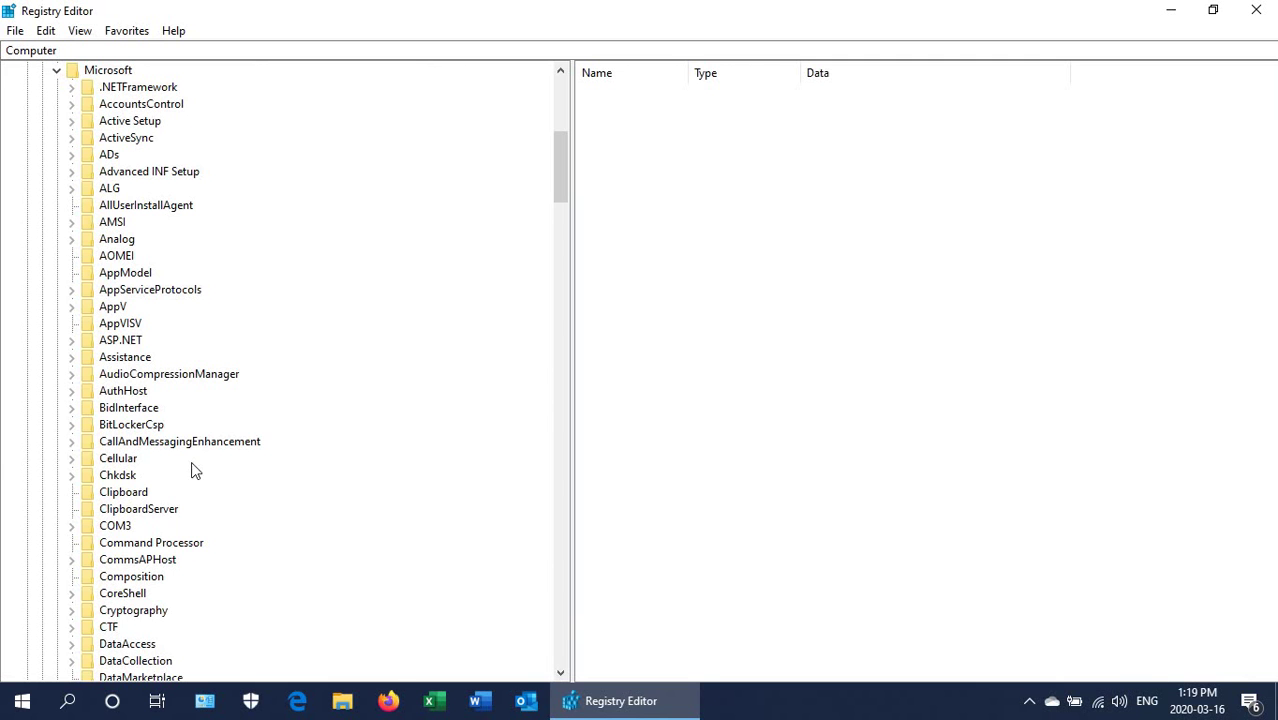
# Step: Expand Windows NT, CurrentVersion and ProfileList under Microsoft and select the S-1-5-21 subkey ending in 1001
pyautogui.moveTo(560, 190); pyautogui.dragTo(541, 600)
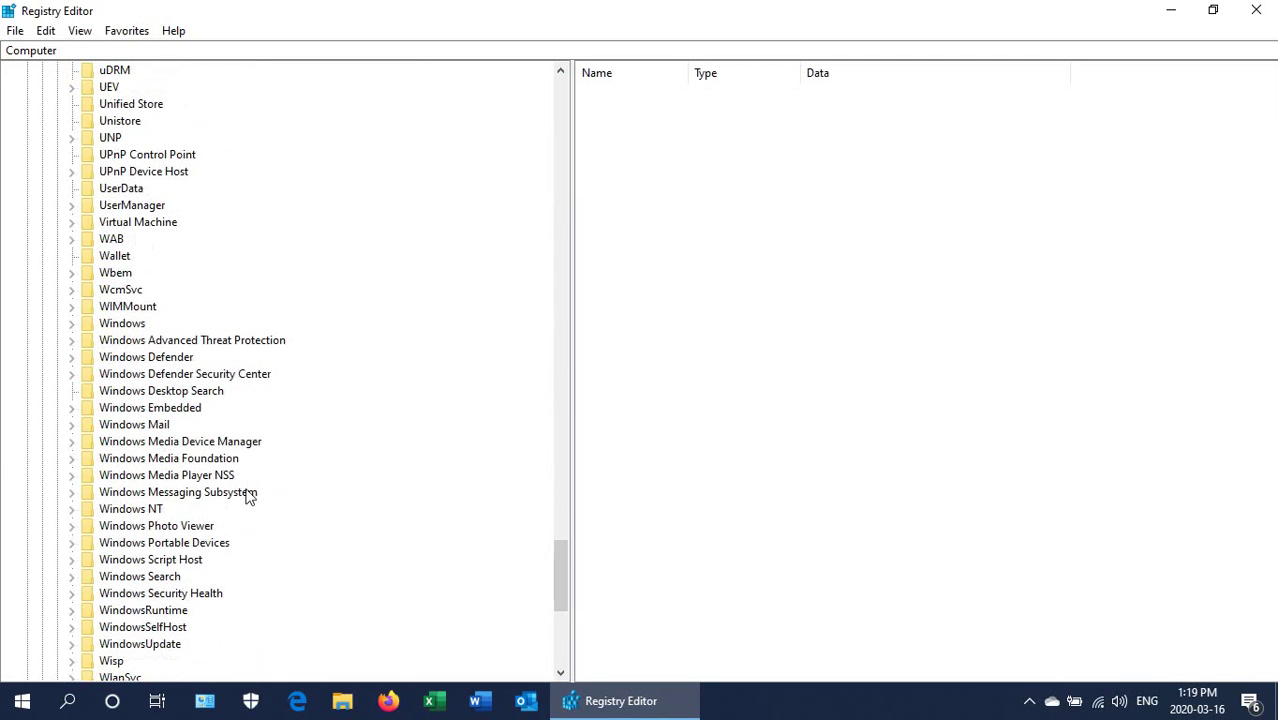
pyautogui.click(73, 510)
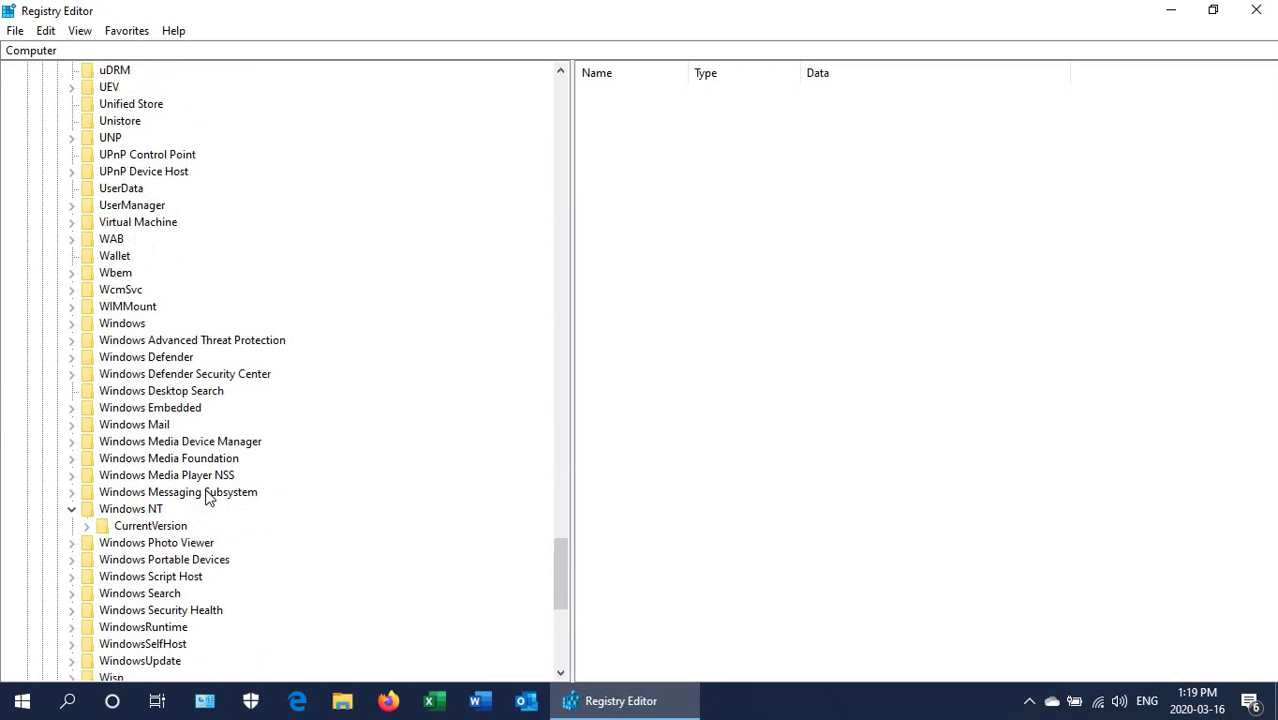
pyautogui.click(88, 527)
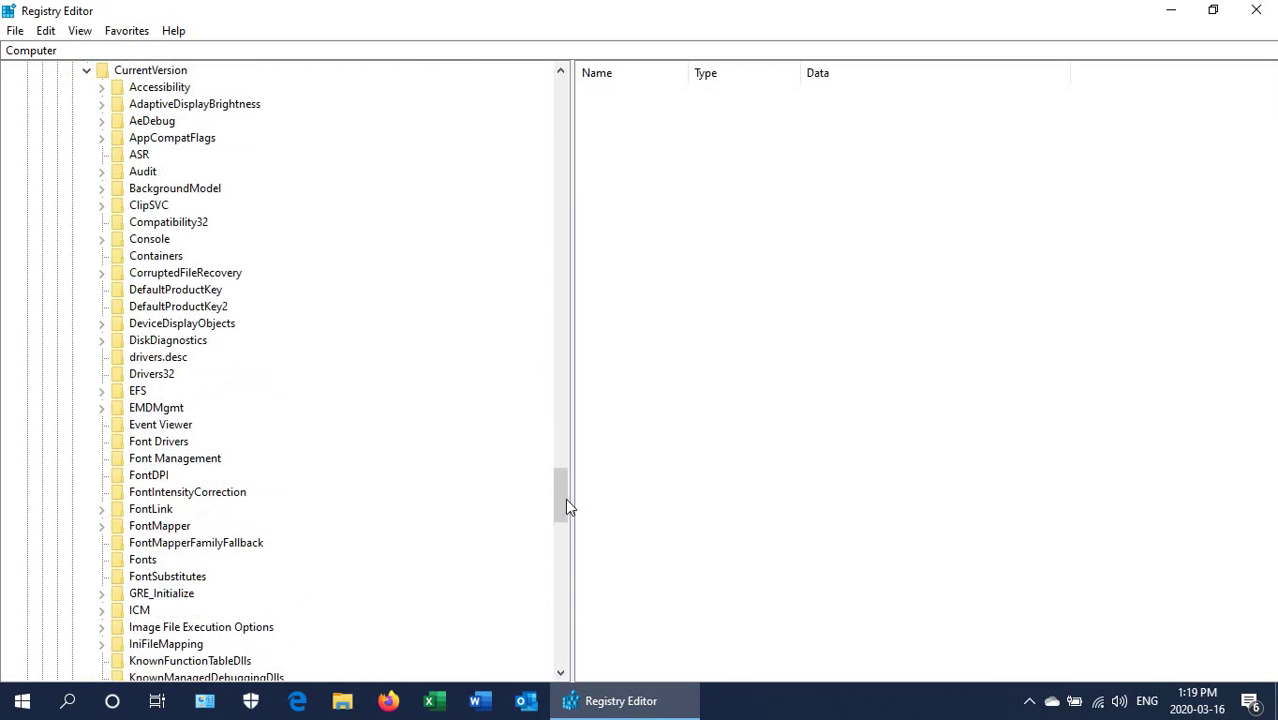
pyautogui.moveTo(565, 498); pyautogui.dragTo(560, 576)
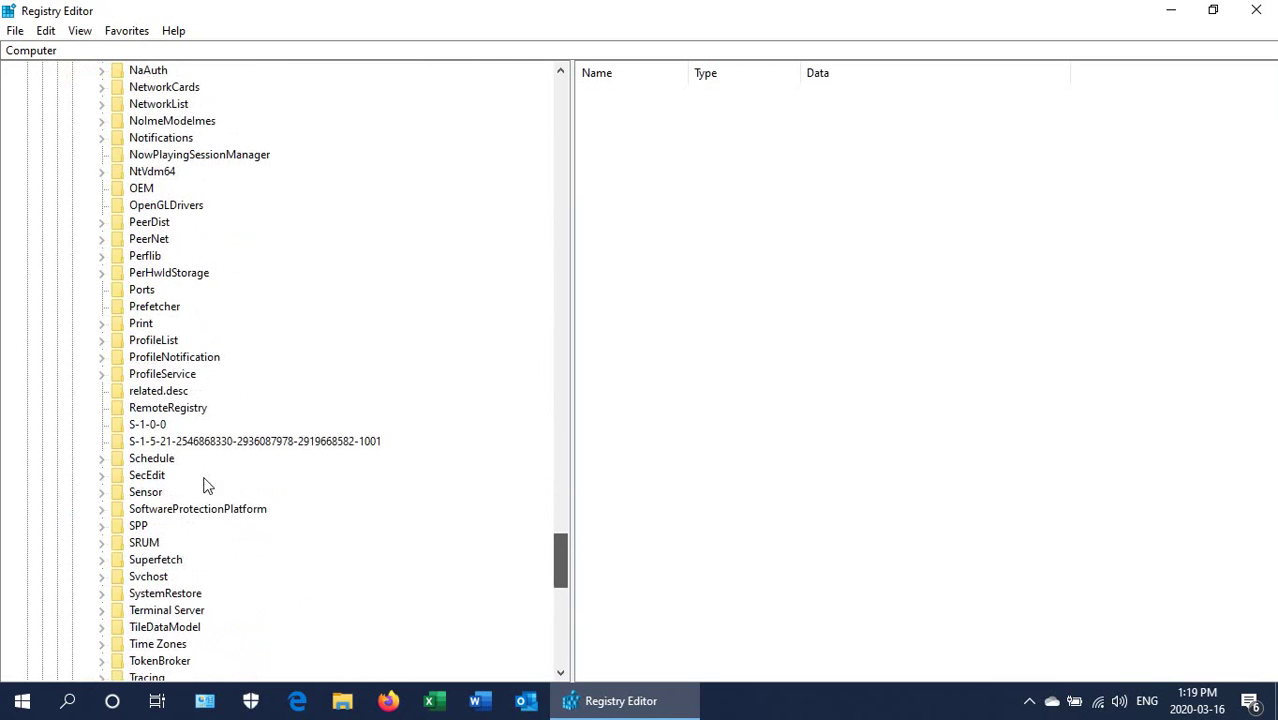
pyautogui.click(101, 340)
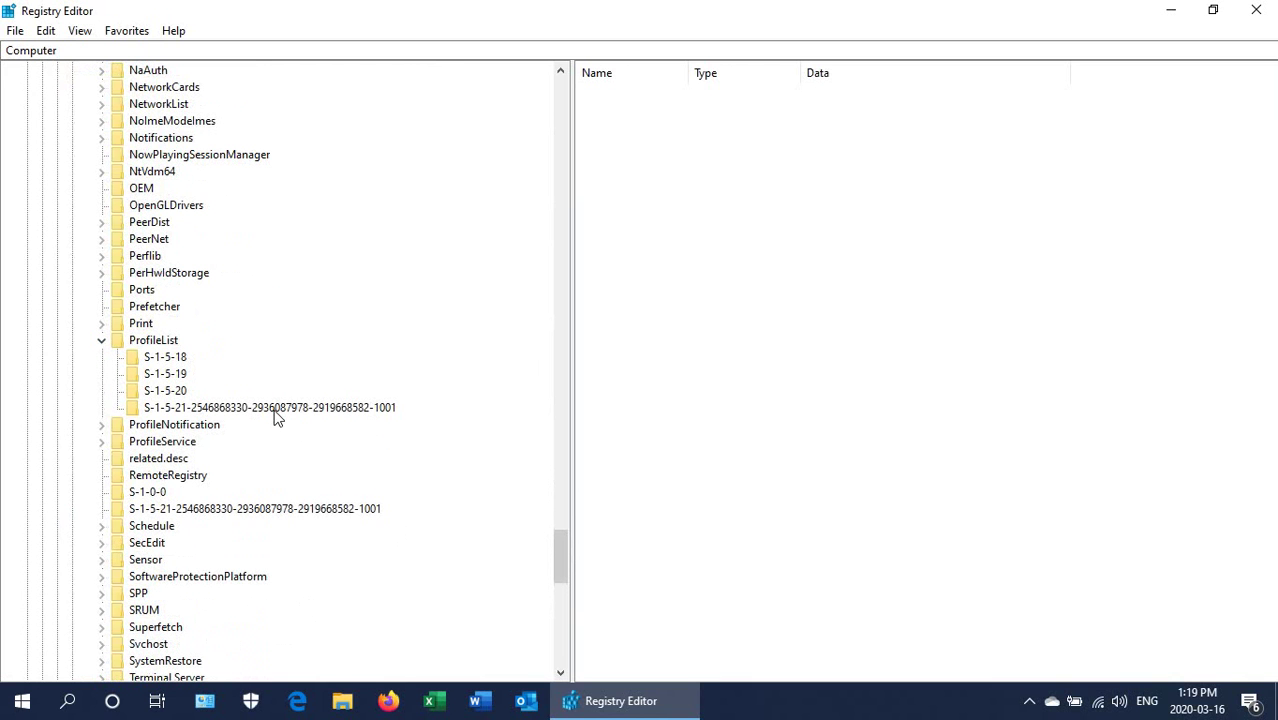
pyautogui.click(272, 409)
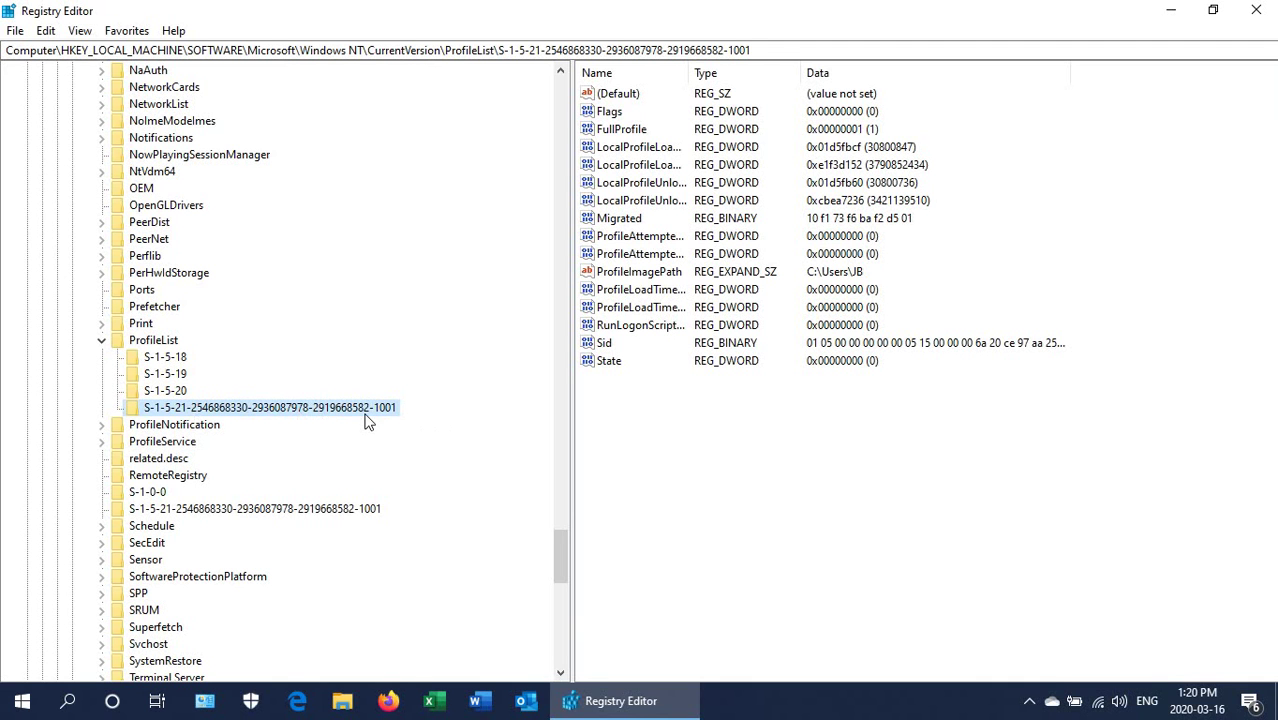
# Step: Open the name of the ProfileList subkey S-1-5-21 ending in 1001 for editing and leave it as it is
pyautogui.rightClick(228, 409)
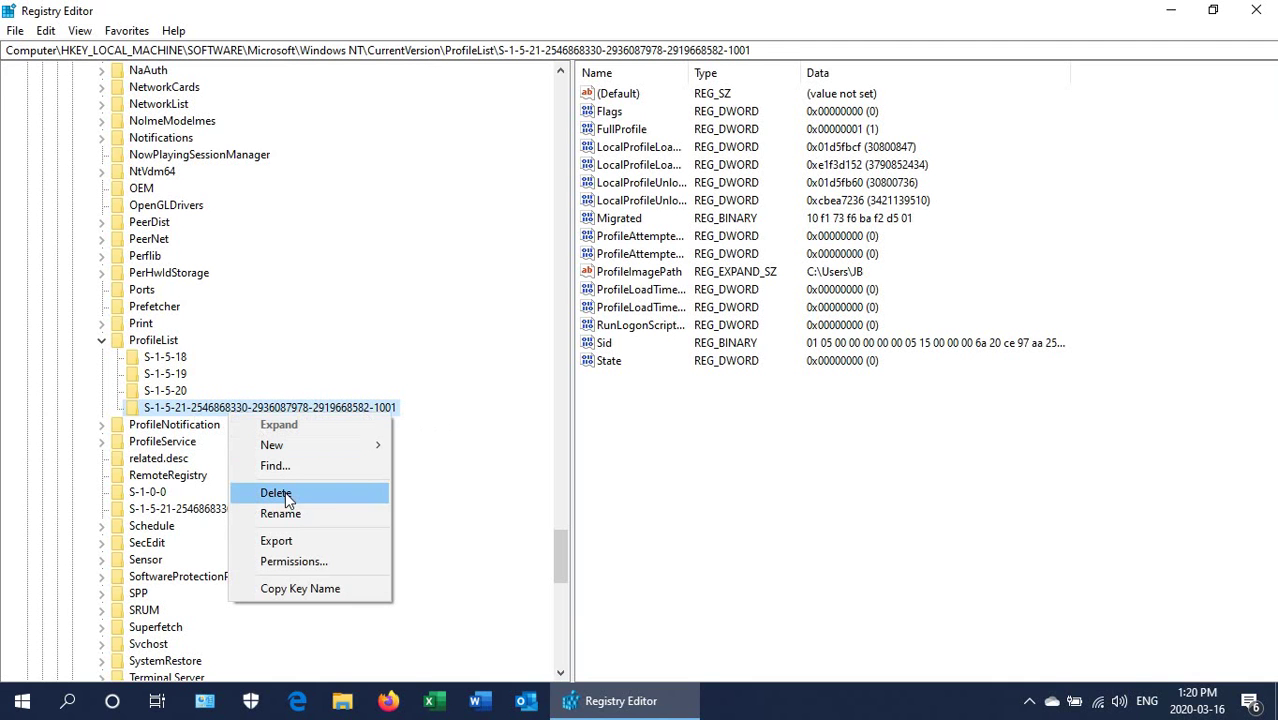
pyautogui.click(219, 412)
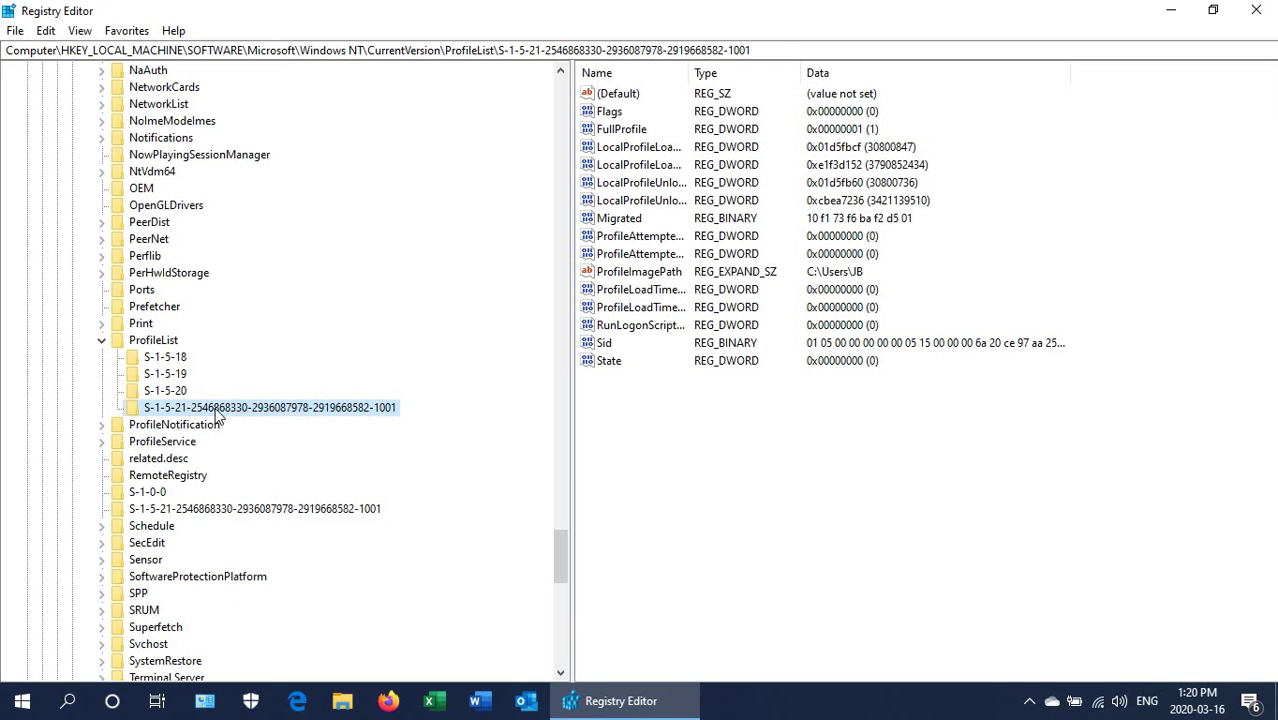
pyautogui.rightClick(372, 408)
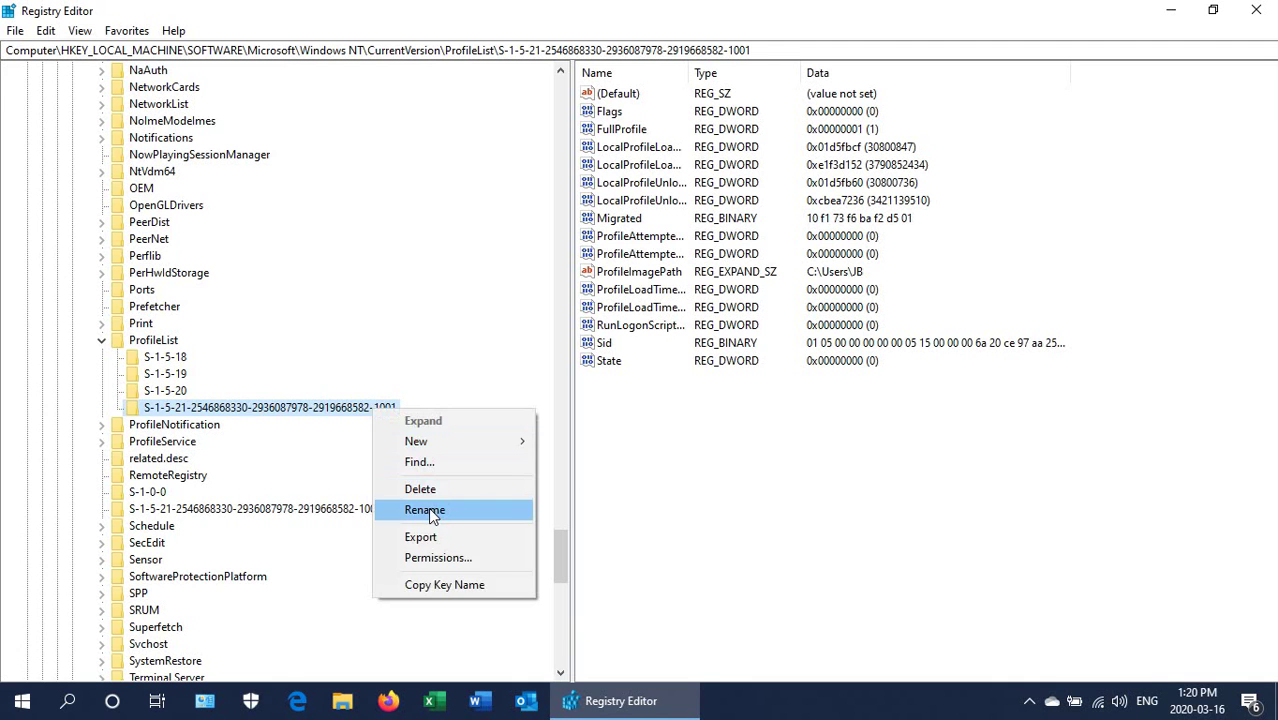
pyautogui.click(425, 510)
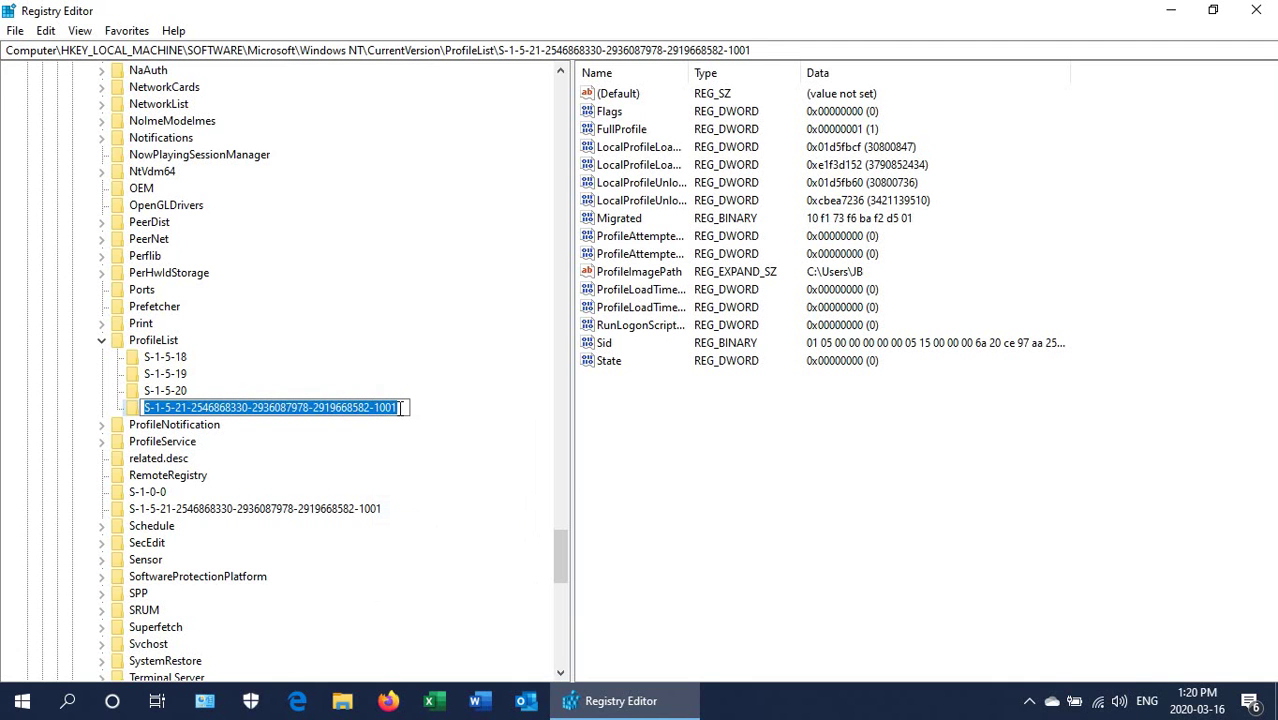
pyautogui.click(403, 413)
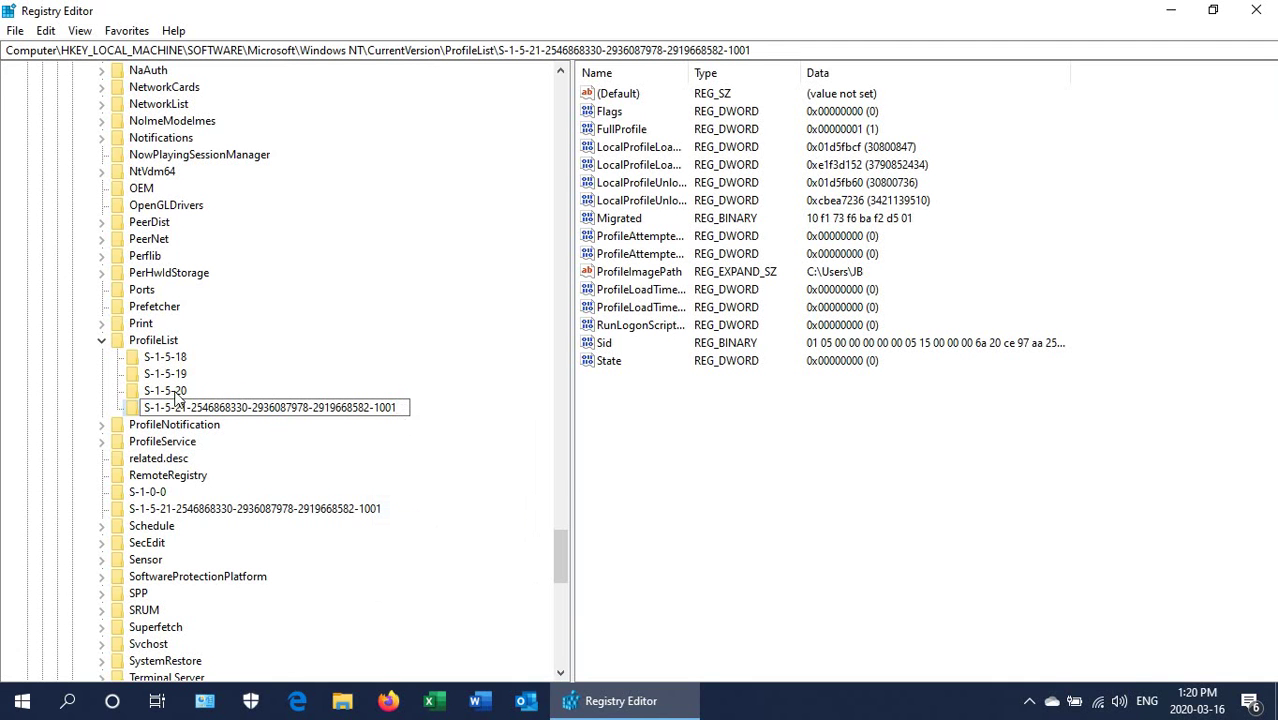
pyautogui.press('Return')
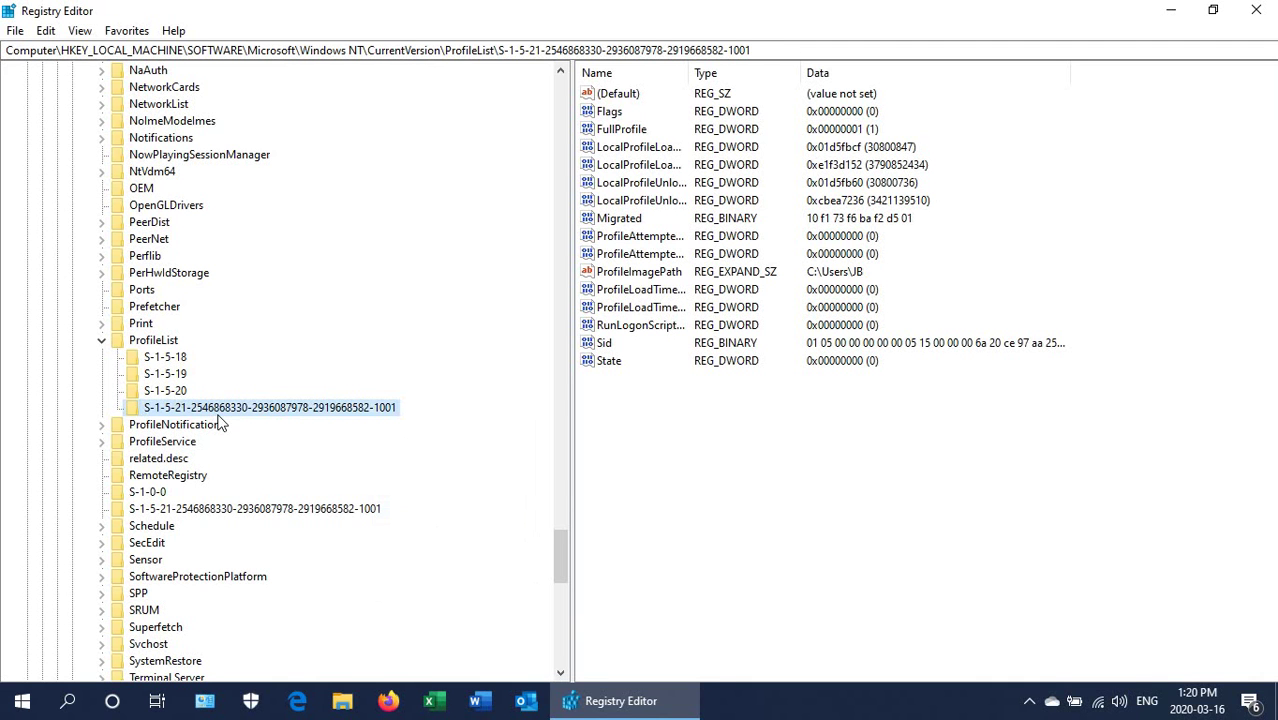